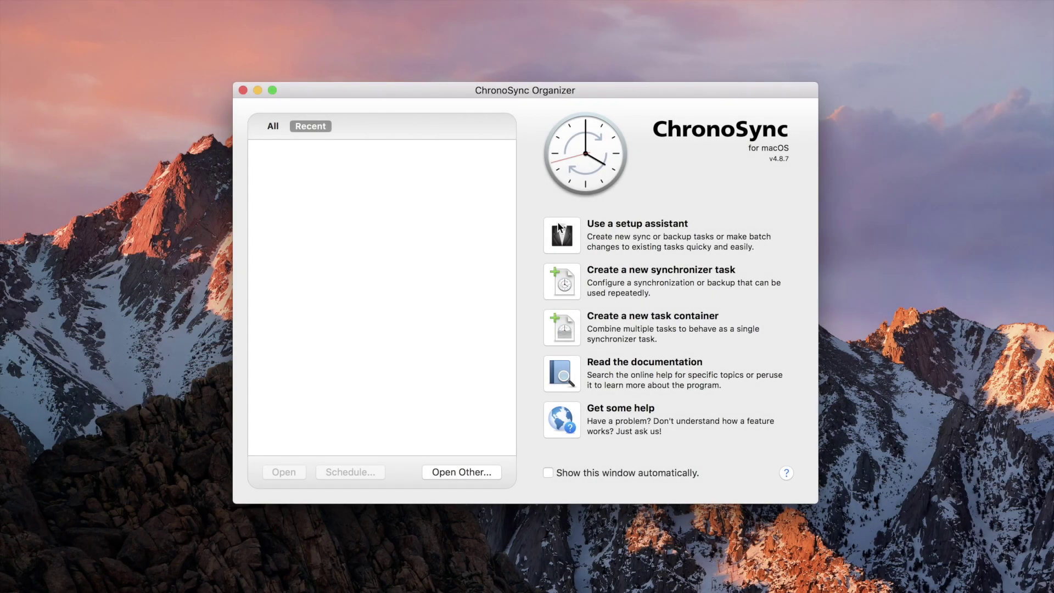
# - Start a Bootable Backup setup, authenticate as administrator, and keep Macintosh HD as the source
pyautogui.click(561, 232)
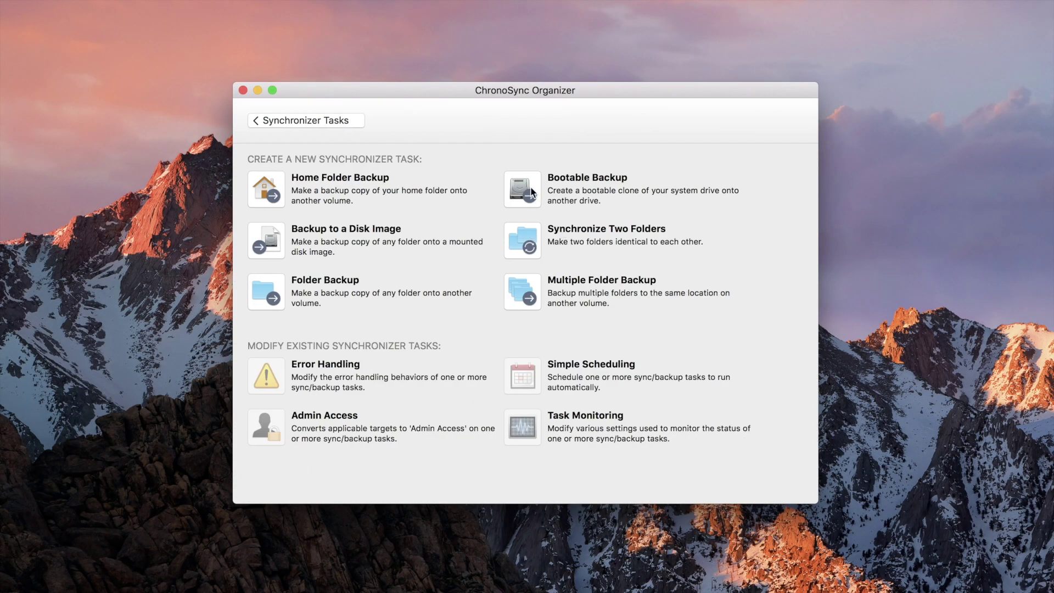
pyautogui.click(526, 184)
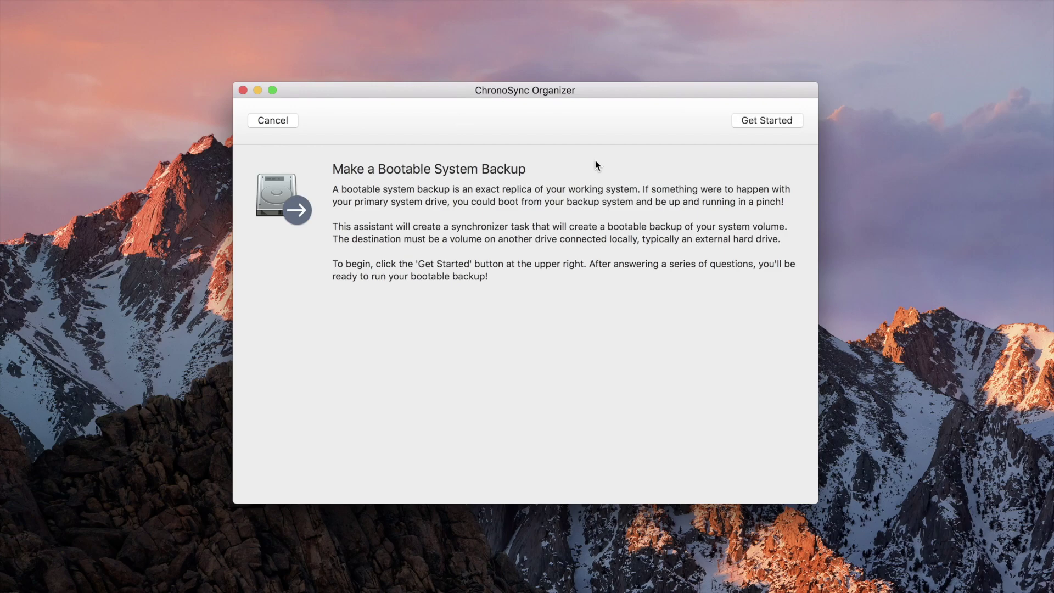
pyautogui.click(756, 121)
pyautogui.click(620, 228)
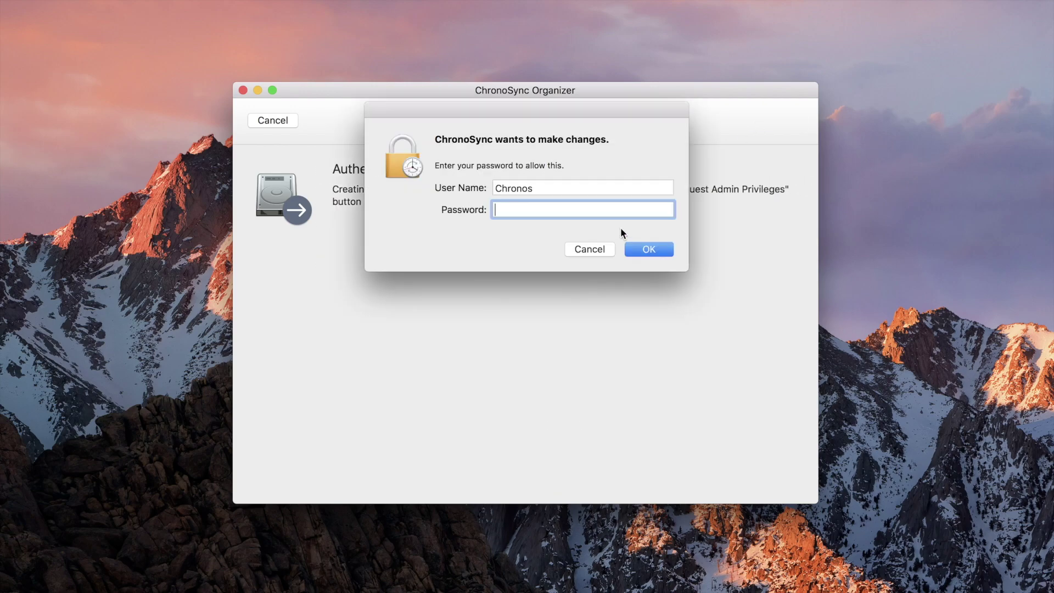
pyautogui.write('••••••••')
pyautogui.press('Return')
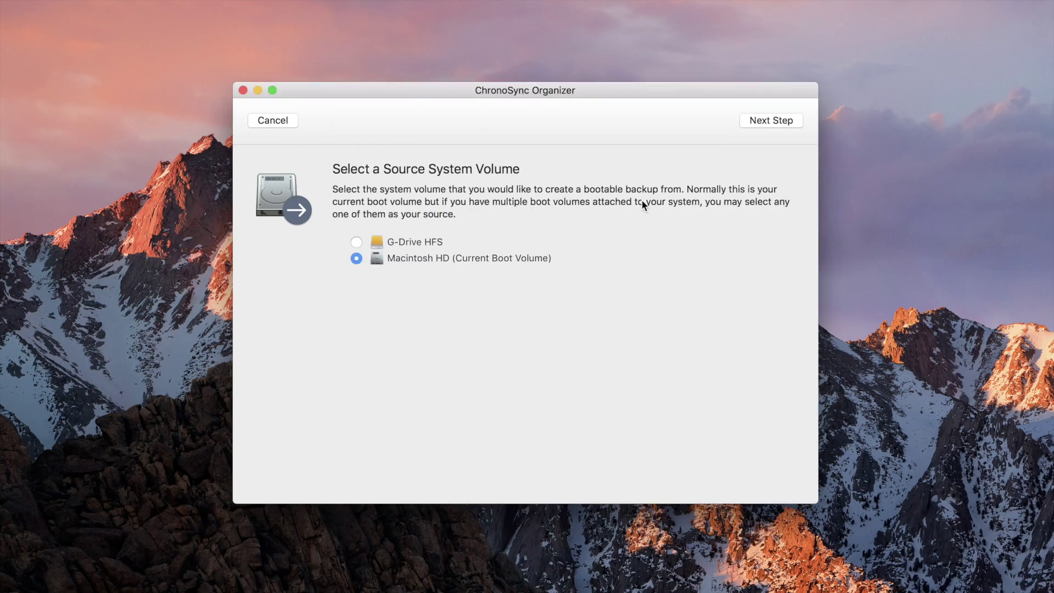
pyautogui.click(770, 124)
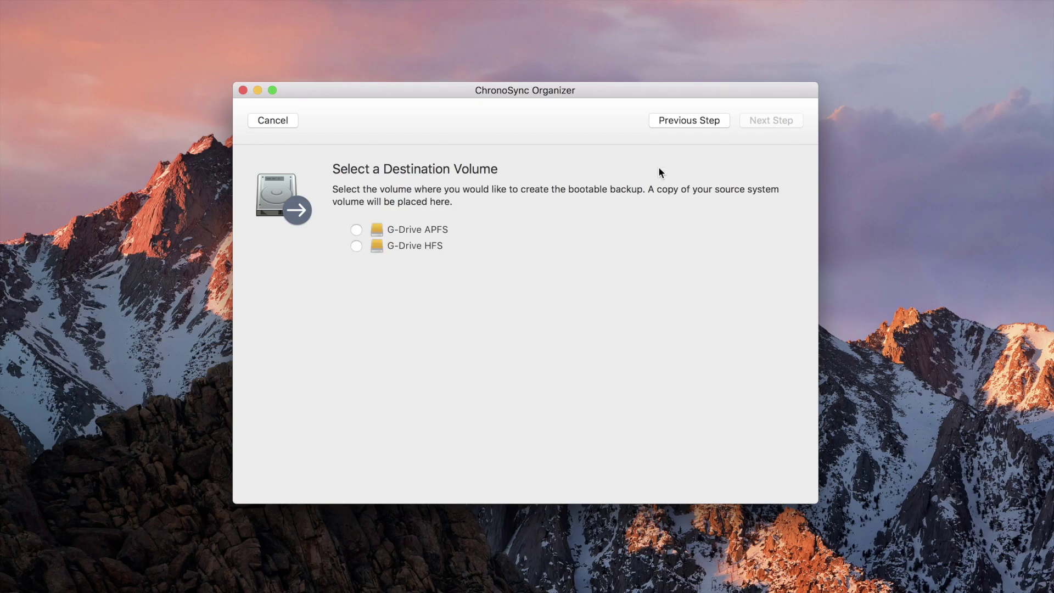
# - Target G-Drive HFS without erasing it, keep archiving, create the task, and synchronize it
pyautogui.click(357, 246)
pyautogui.click(786, 122)
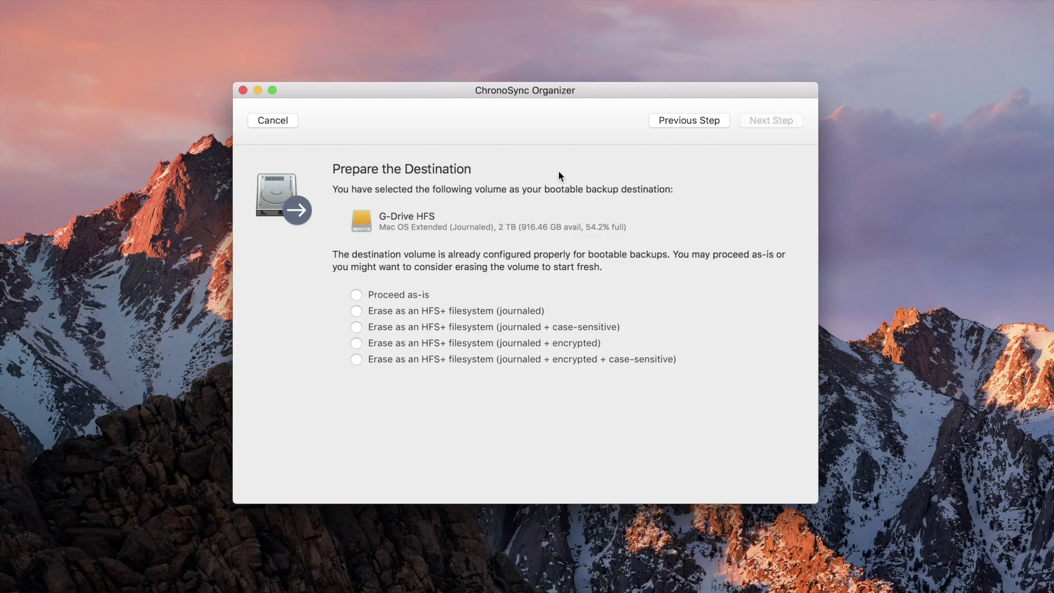
pyautogui.click(359, 295)
pyautogui.click(776, 122)
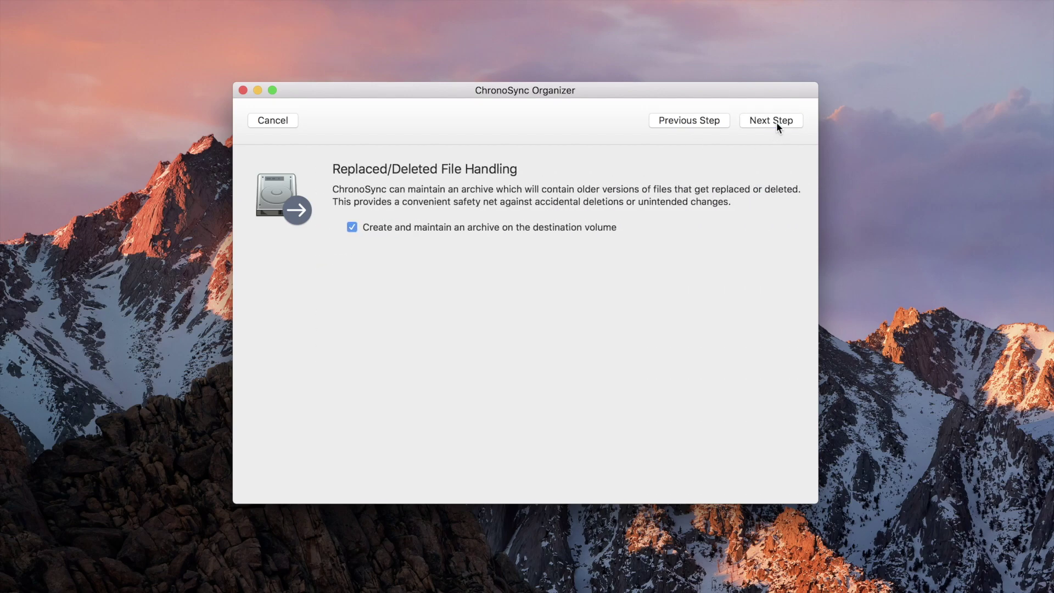
pyautogui.click(776, 122)
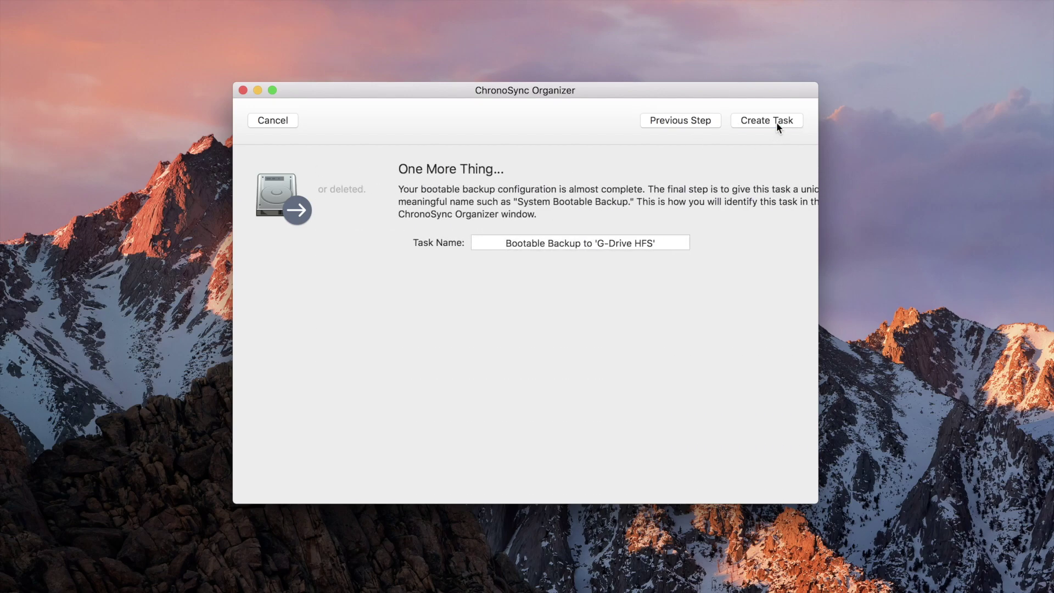
pyautogui.click(777, 122)
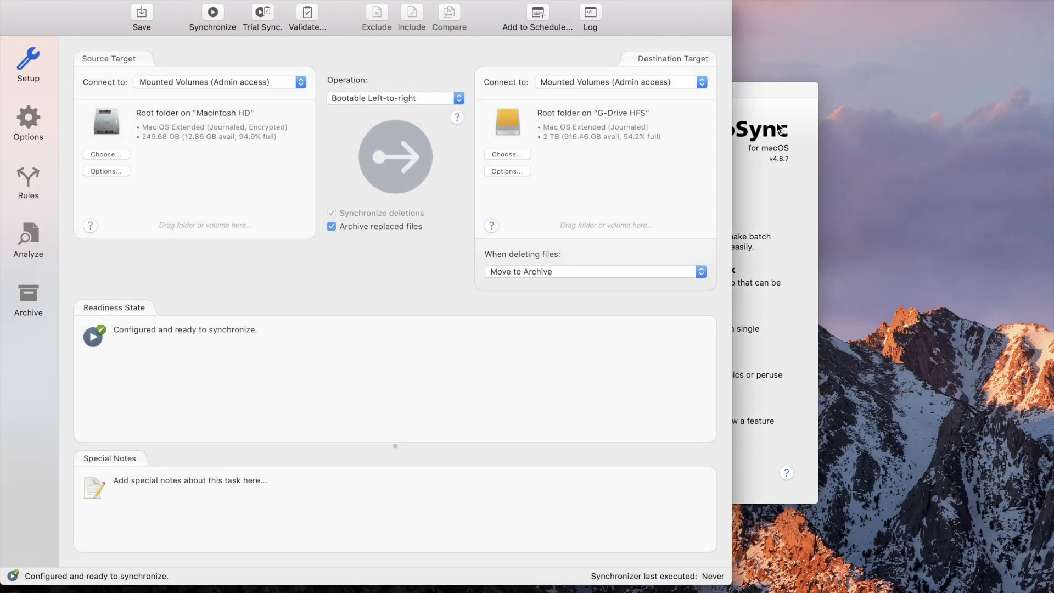
pyautogui.click(404, 185)
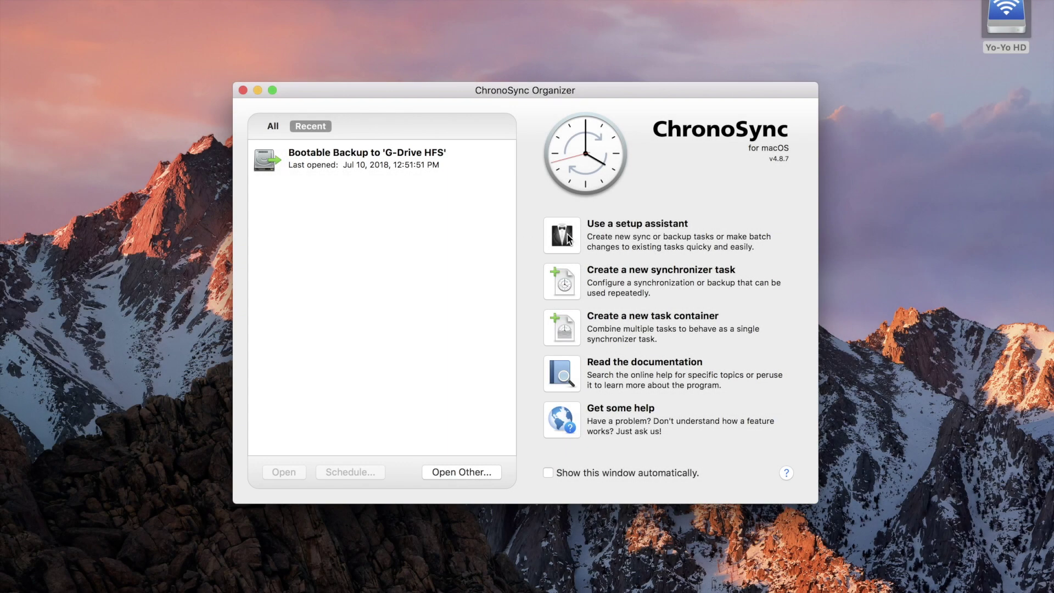
# - Start a new Home Folder Backup task in the setup assistant
pyautogui.click(567, 235)
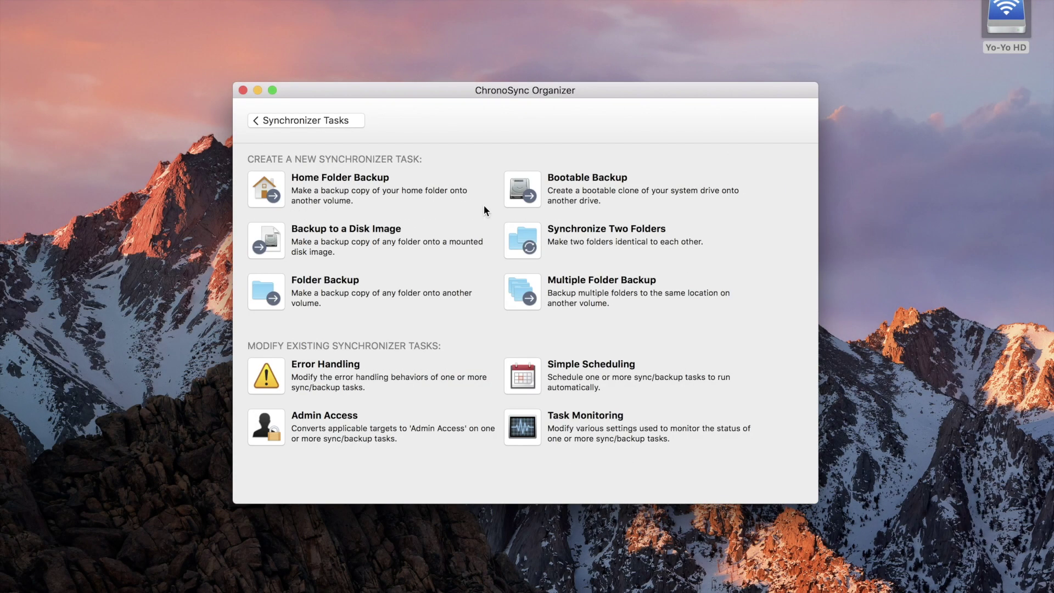
pyautogui.click(271, 194)
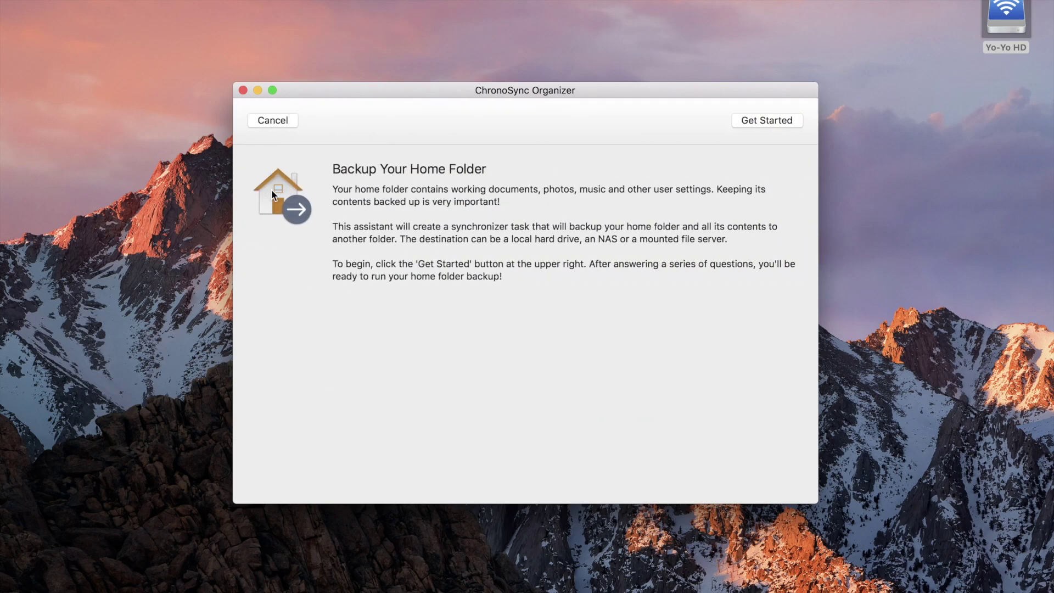
pyautogui.click(738, 121)
# - Create a 'Chronos Home Folder Backup' folder on Yo-Yo HD and set it as the destination
pyautogui.doubleClick(1018, 16)
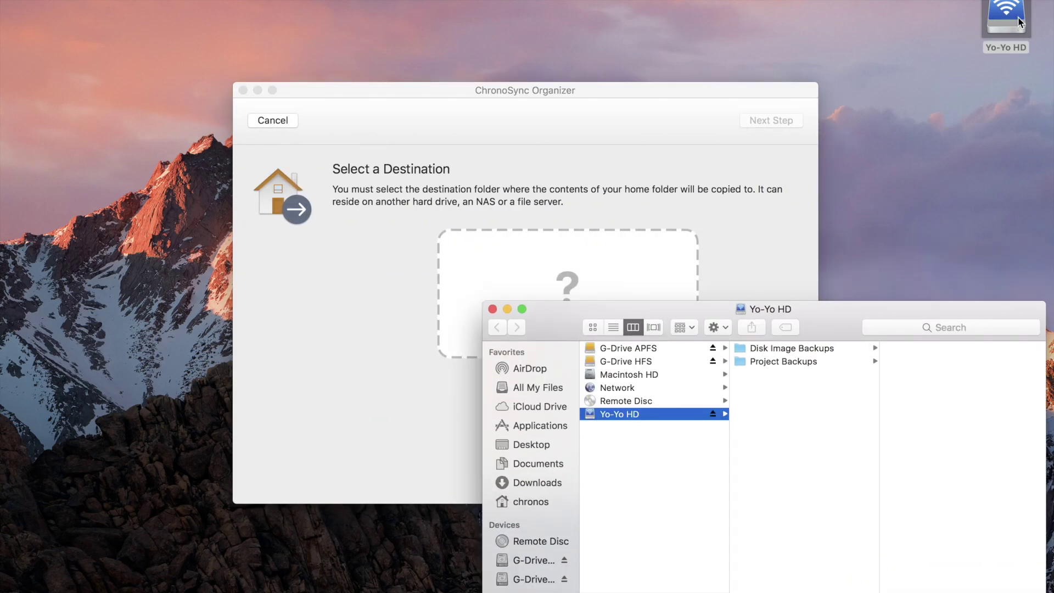
pyautogui.press('super+shift+n')
pyautogui.write('Ch')
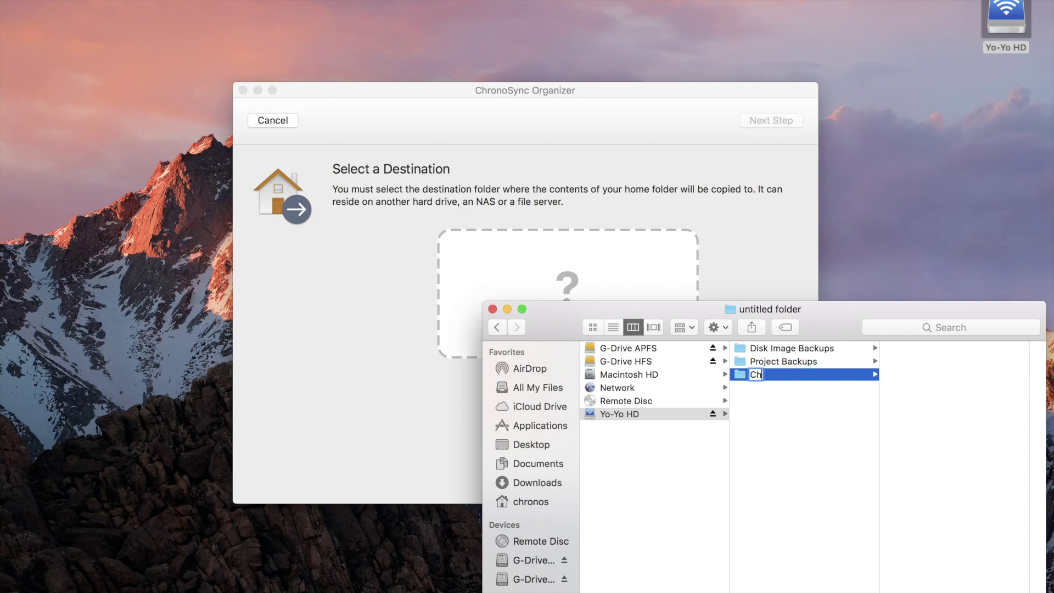
pyautogui.write('ronos Home Folder Backup')
pyautogui.press('Return')
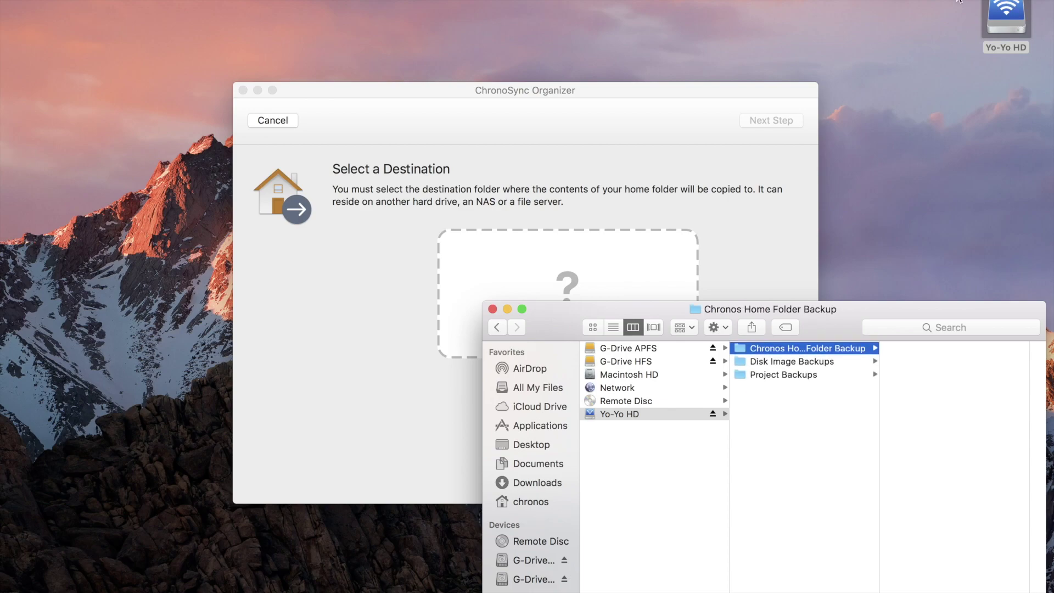
pyautogui.moveTo(743, 348); pyautogui.dragTo(492, 310)
pyautogui.click(765, 126)
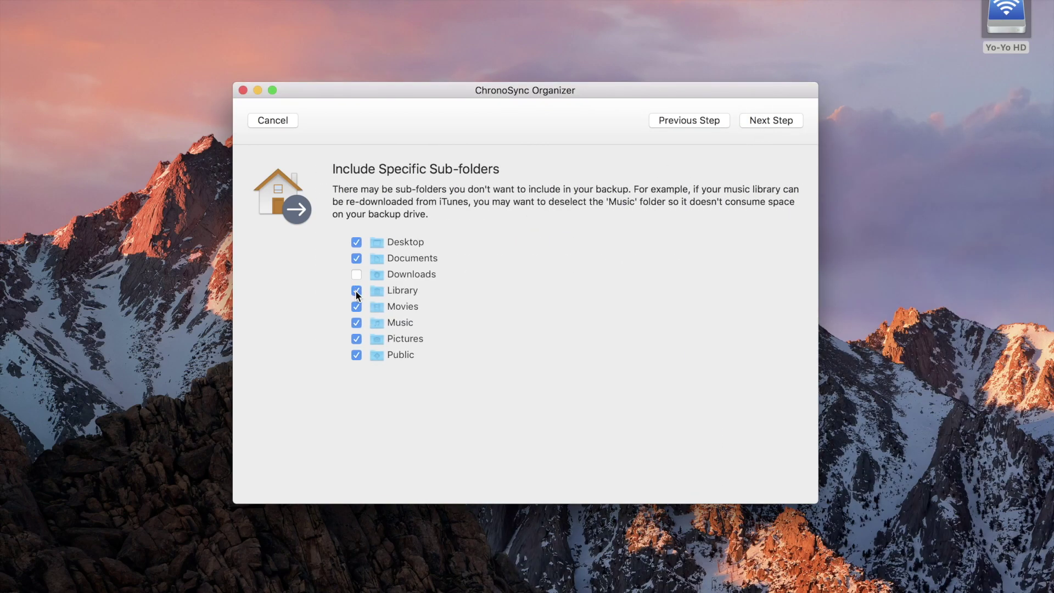
# - Exclude Library, create 'Backup Home Folder to Yo-Yo HD', and synchronize it
pyautogui.click(355, 290)
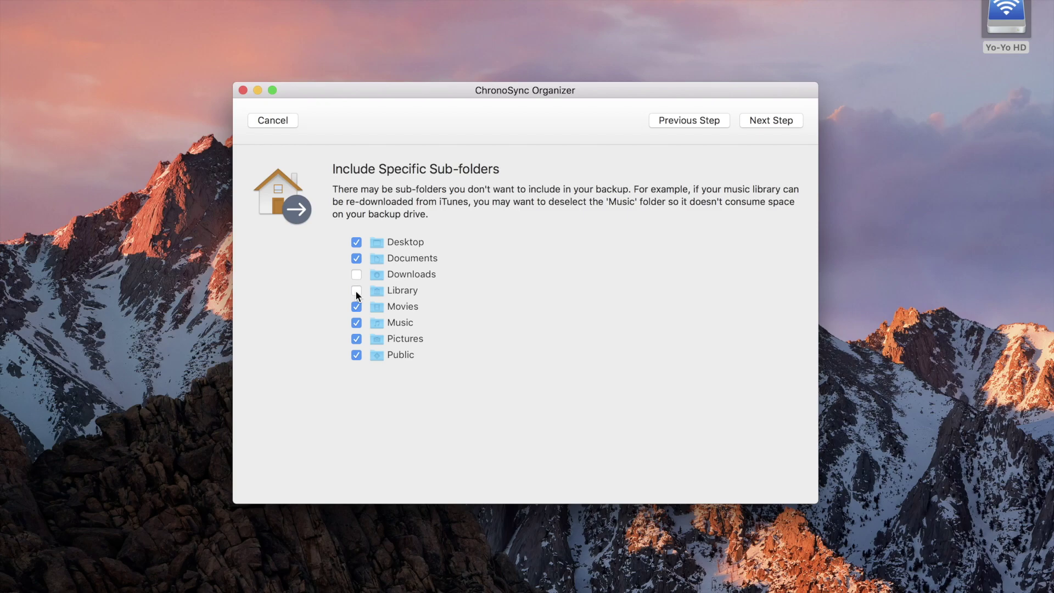
pyautogui.click(749, 123)
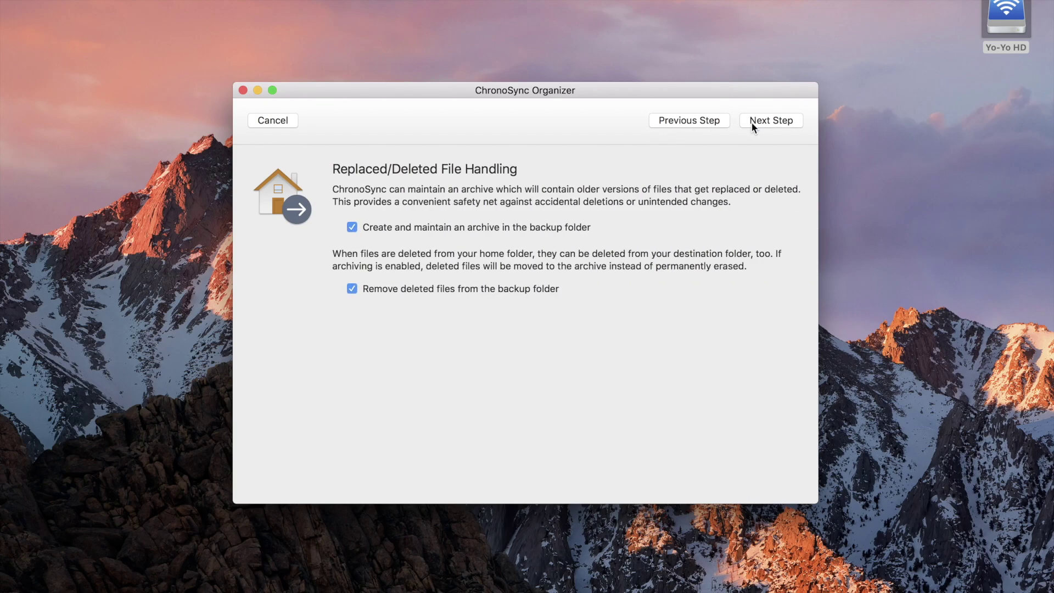
pyautogui.click(751, 123)
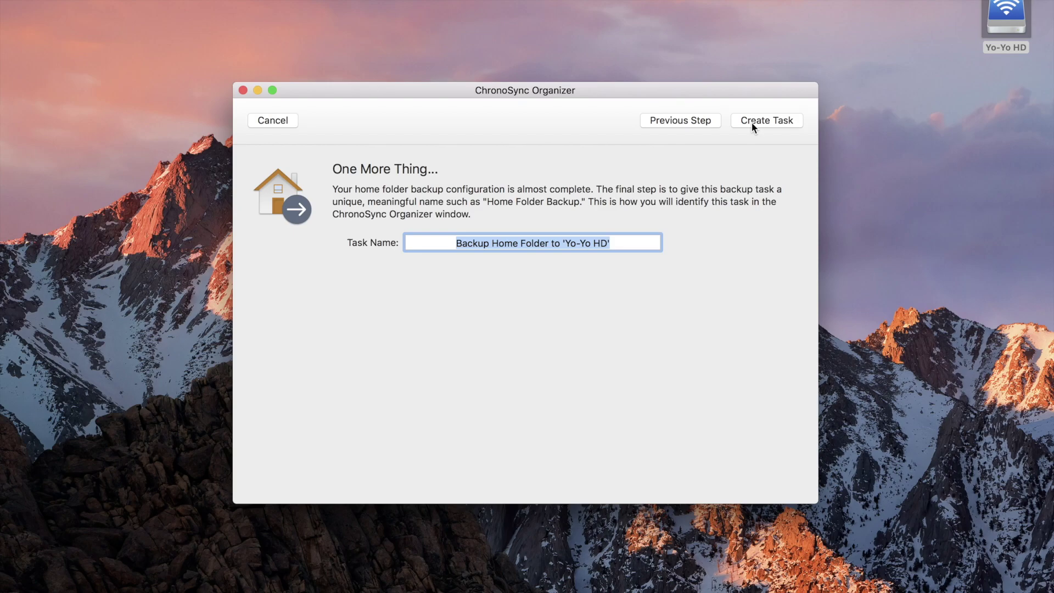
pyautogui.click(751, 123)
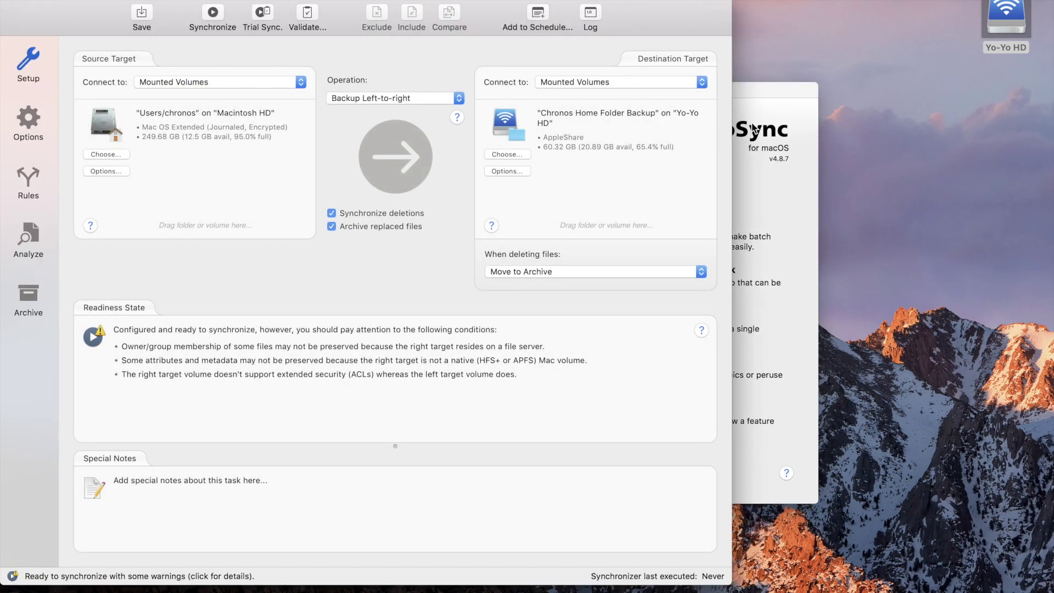
pyautogui.click(422, 151)
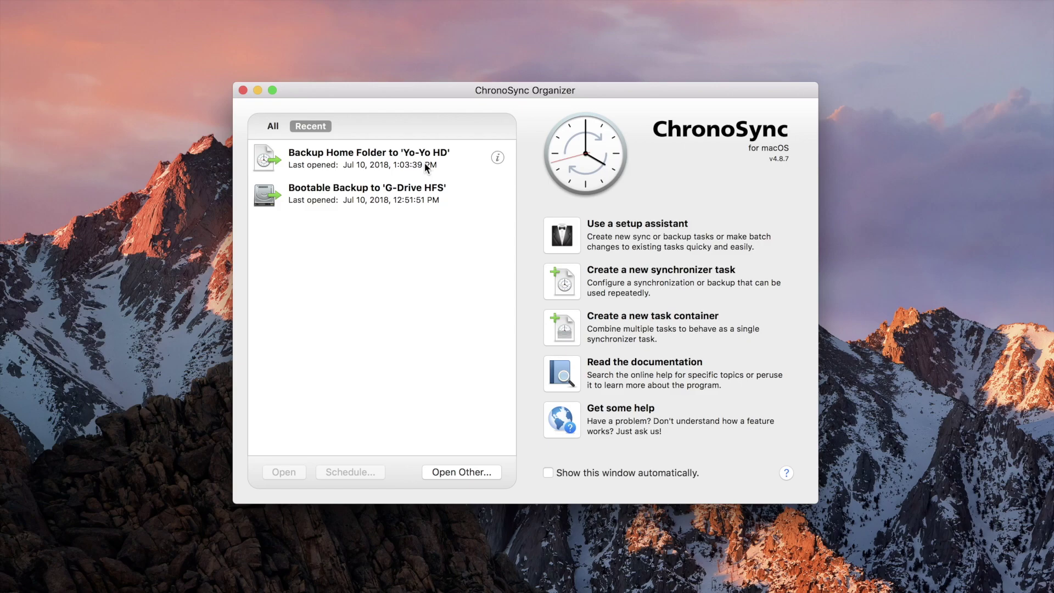
# - Duplicate the Yo-Yo HD home folder backup task
pyautogui.click(424, 164)
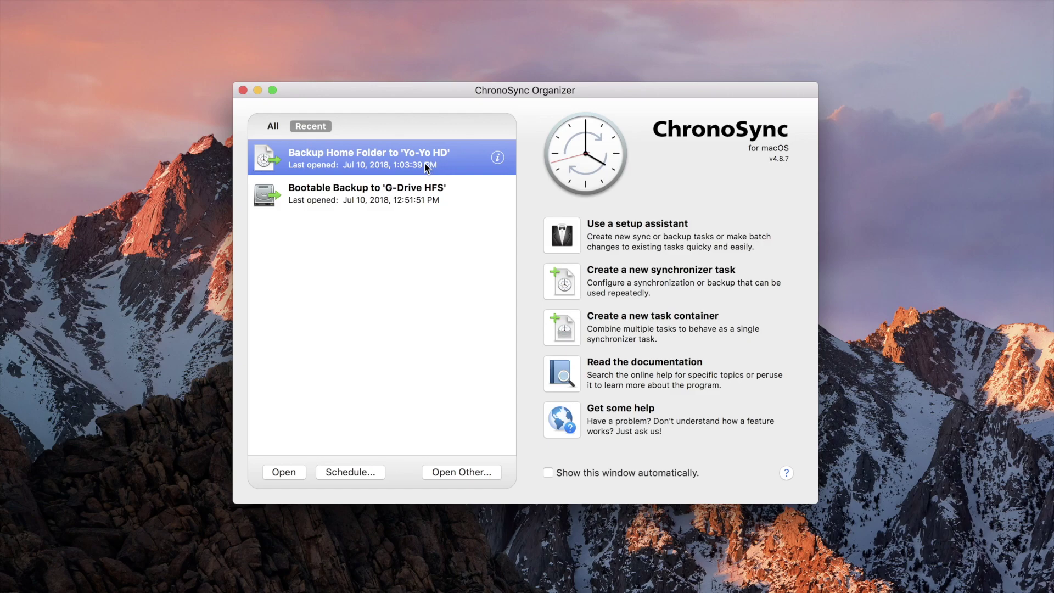
pyautogui.rightClick(426, 168)
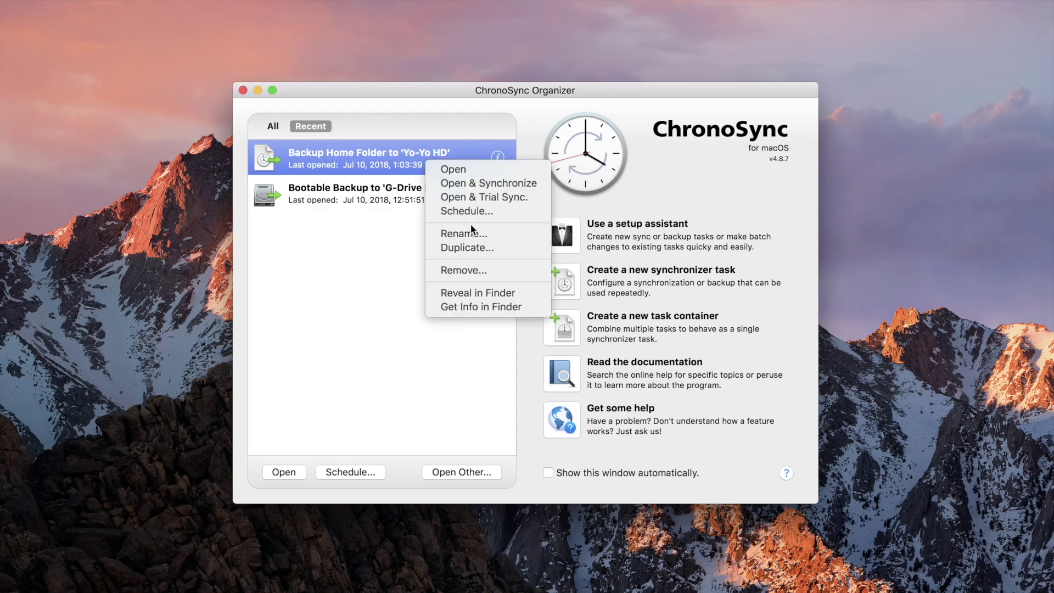
pyautogui.click(491, 248)
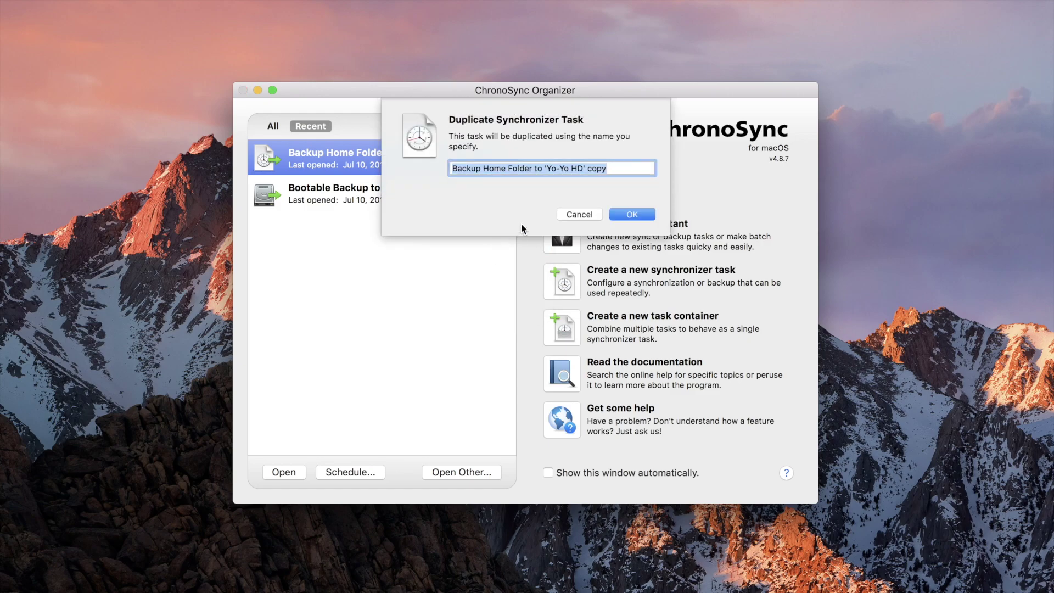
# - Rename the copy 'Backup Home Folder to Cloud', reset its archive, and open it
pyautogui.click(616, 167)
pyautogui.press('BackSpace')
pyautogui.press('BackSpace')
pyautogui.press('BackSpace')
pyautogui.press('BackSpace')
pyautogui.press('BackSpace')
pyautogui.press('BackSpace')
pyautogui.press('BackSpace')
pyautogui.press('BackSpace')
pyautogui.press('BackSpace')
pyautogui.press('BackSpace')
pyautogui.press('BackSpace')
pyautogui.press('BackSpace')
pyautogui.write('C')
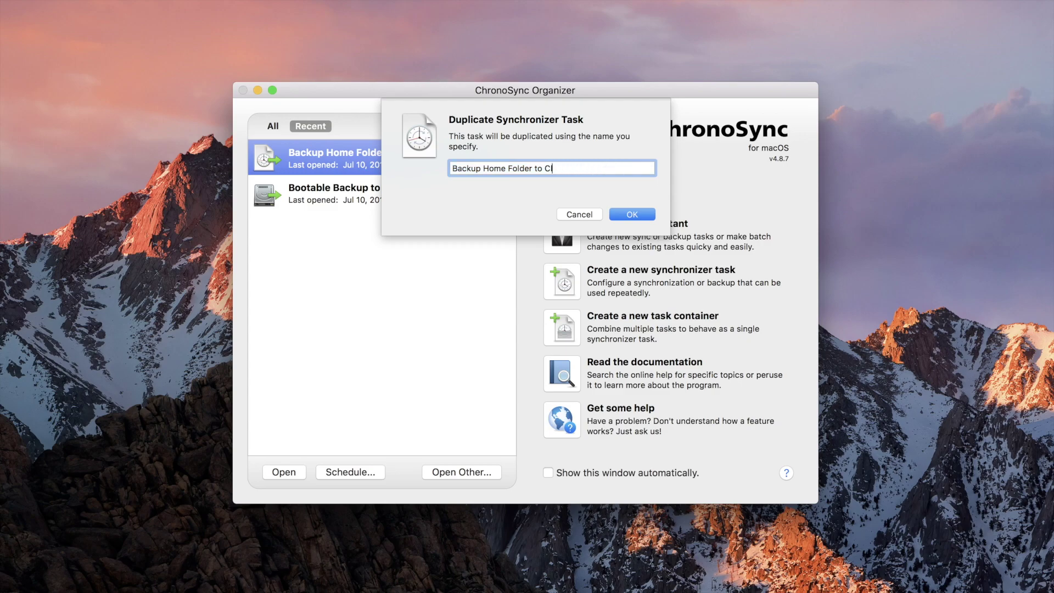
pyautogui.write('loud')
pyautogui.press('Return')
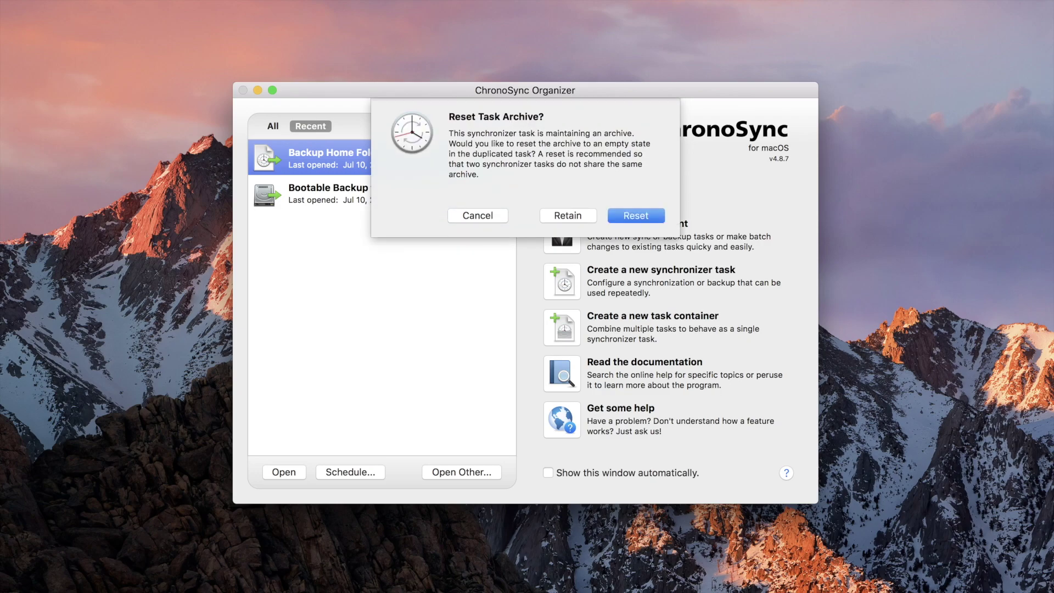
pyautogui.click(649, 217)
pyautogui.doubleClick(454, 167)
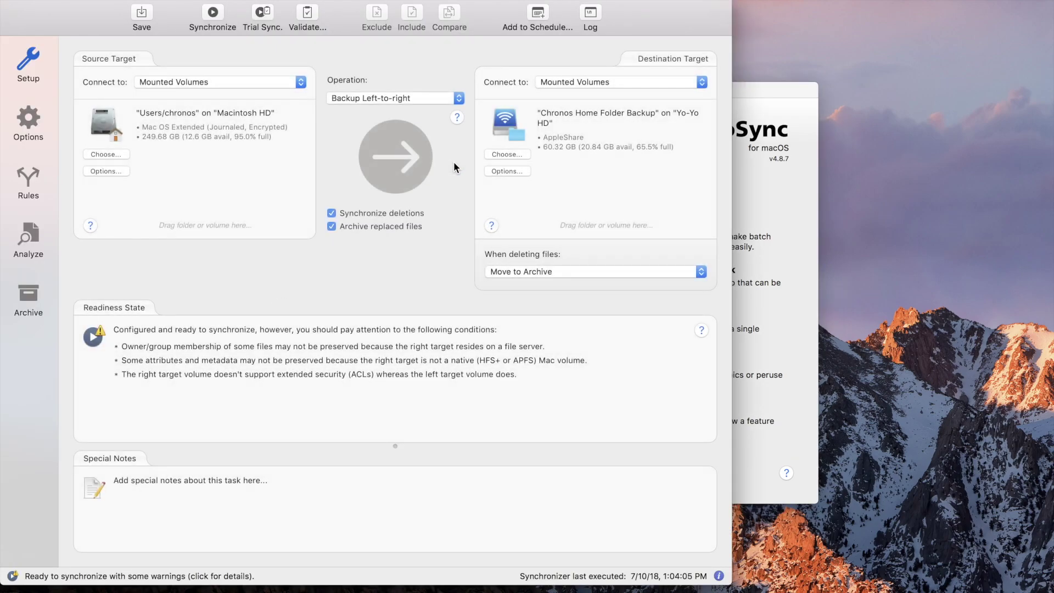
# - Create a new destination connection named S3 Cloud of type Amazon S3
pyautogui.click(558, 85)
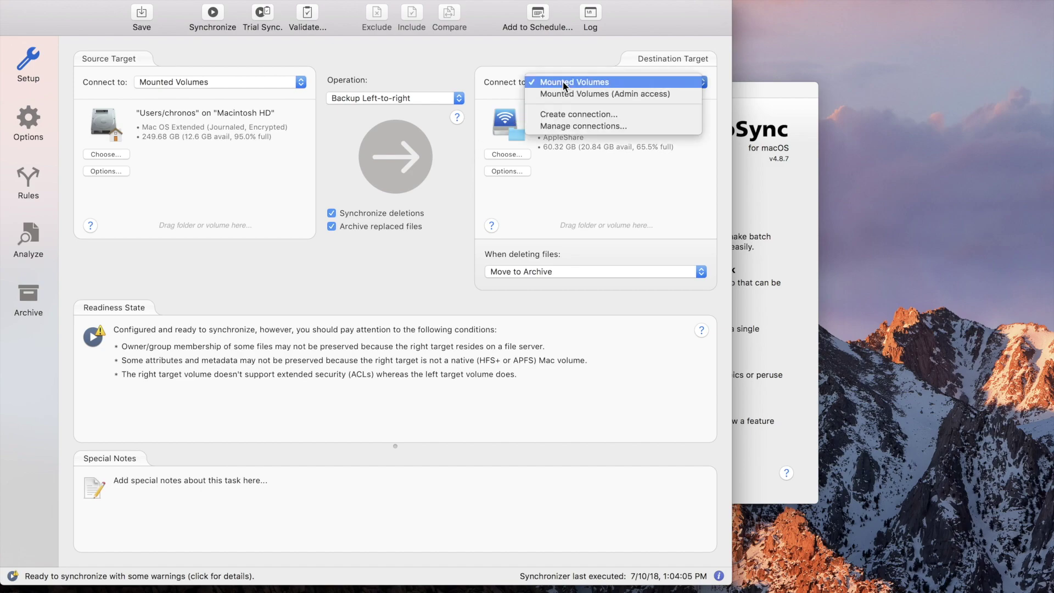
pyautogui.click(564, 115)
pyautogui.write('S')
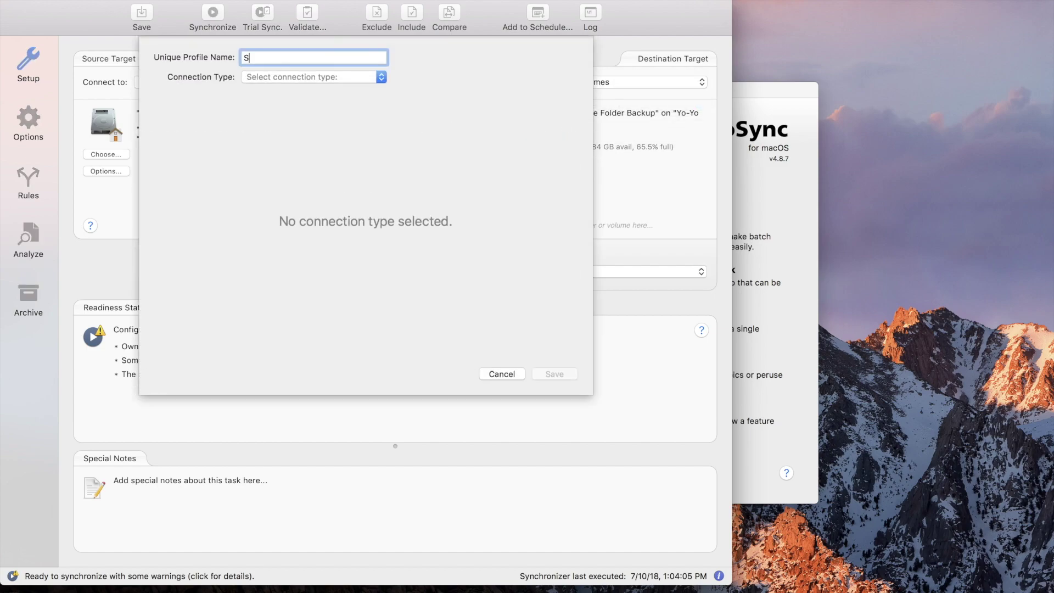
pyautogui.write('3 Cloud')
pyautogui.click(377, 77)
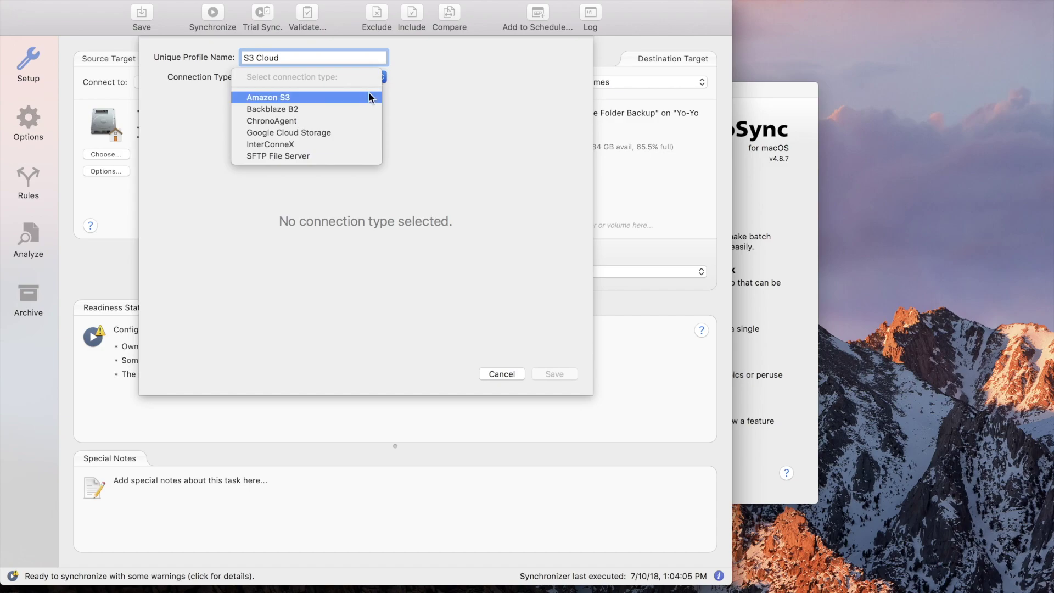
pyautogui.click(369, 98)
# - Paste the S3 access and secret keys, test them, and save the connection
pyautogui.press('Tab')
pyautogui.press('super+v')
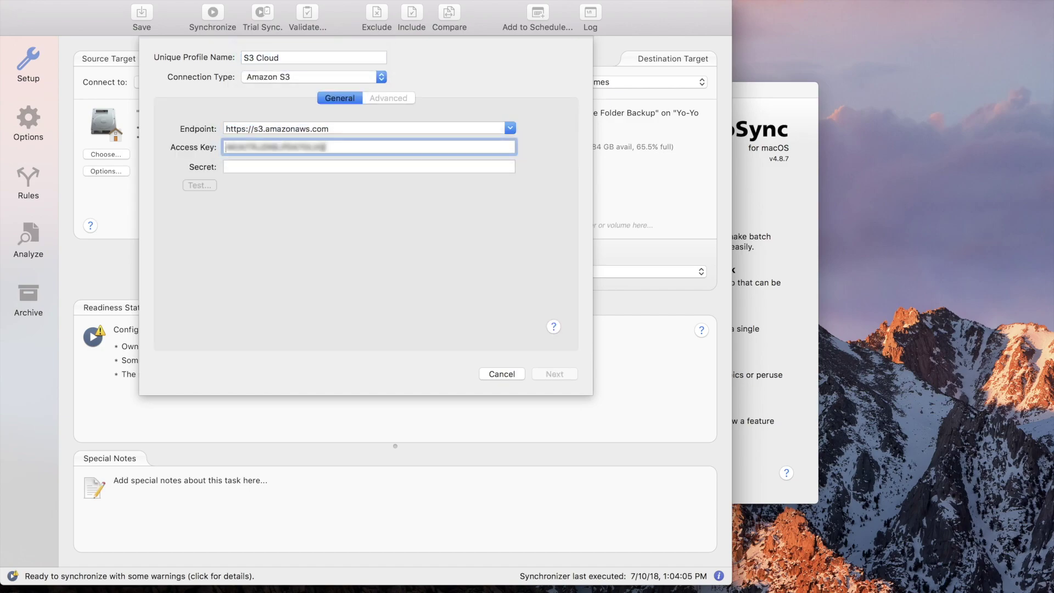
pyautogui.press('Tab')
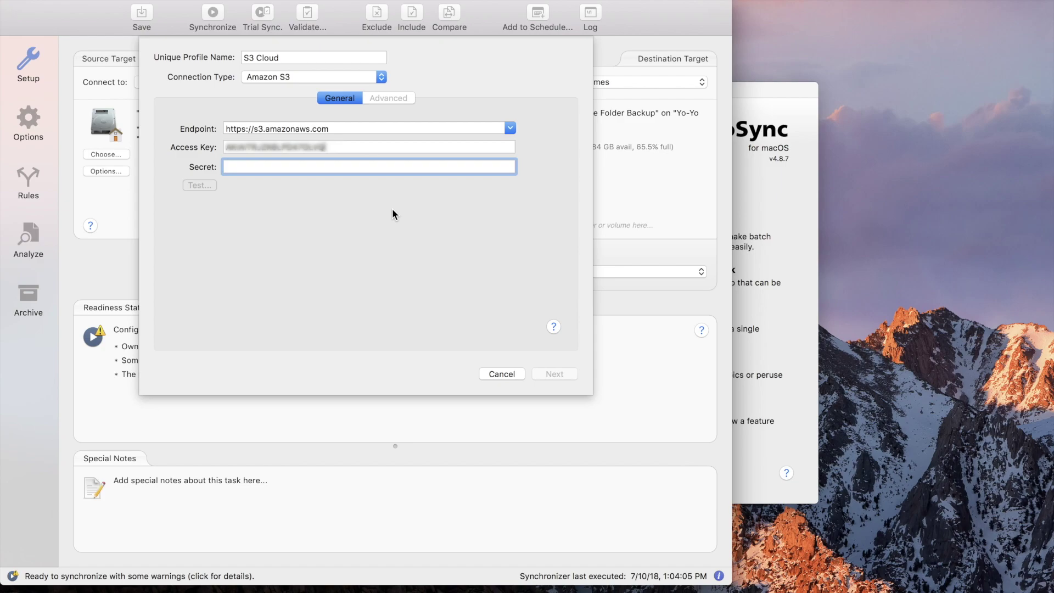
pyautogui.press('super+v')
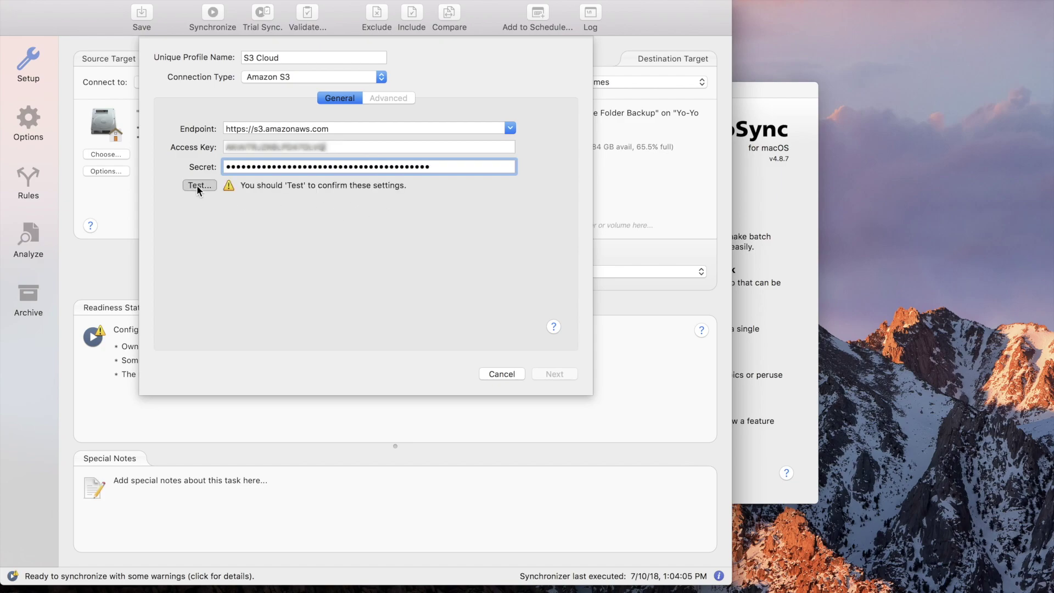
pyautogui.click(198, 187)
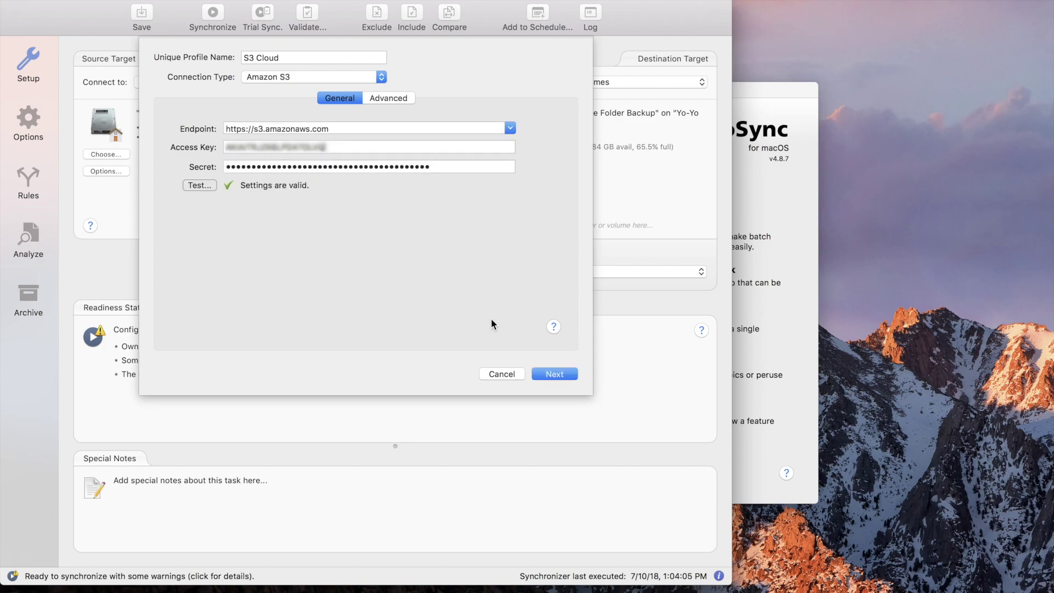
pyautogui.click(551, 376)
pyautogui.click(550, 375)
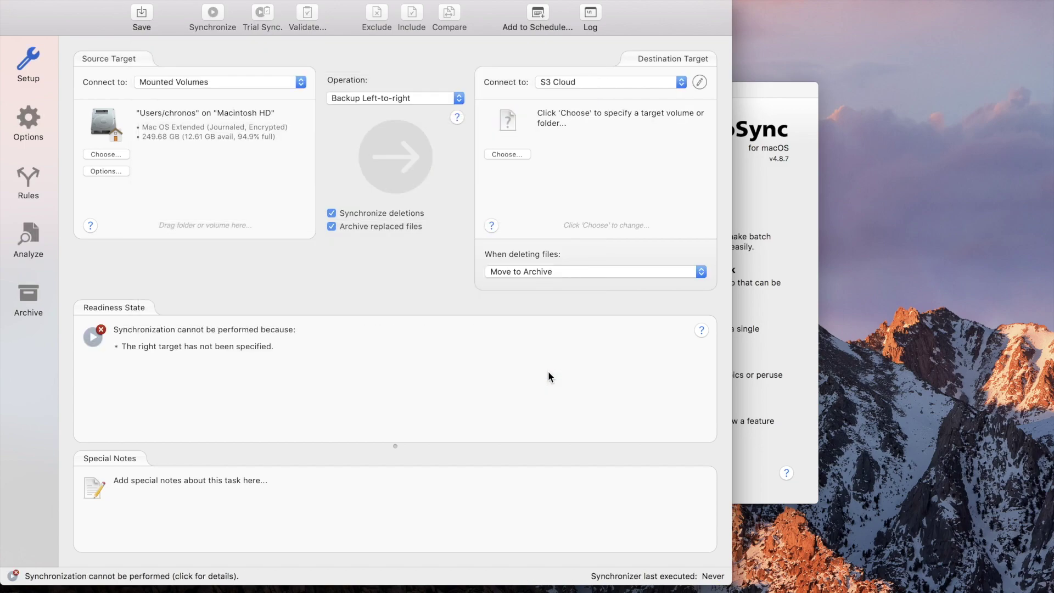
# - Create 'Chronos Home Folder' in the bulk-econ-sharing bucket and select it as destination
pyautogui.click(508, 158)
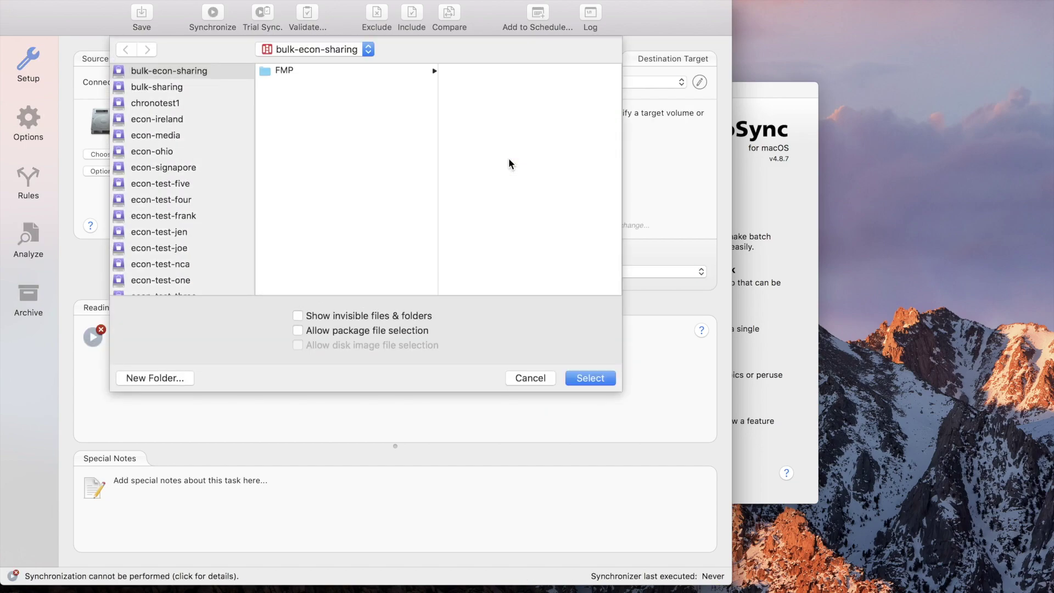
pyautogui.click(172, 380)
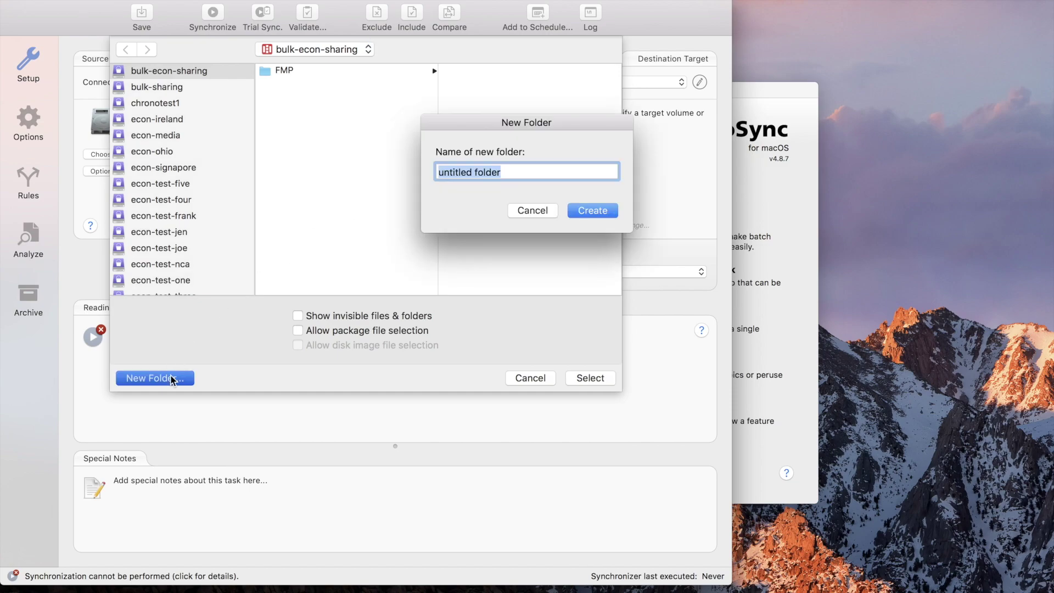
pyautogui.write('Chronos Home Folder')
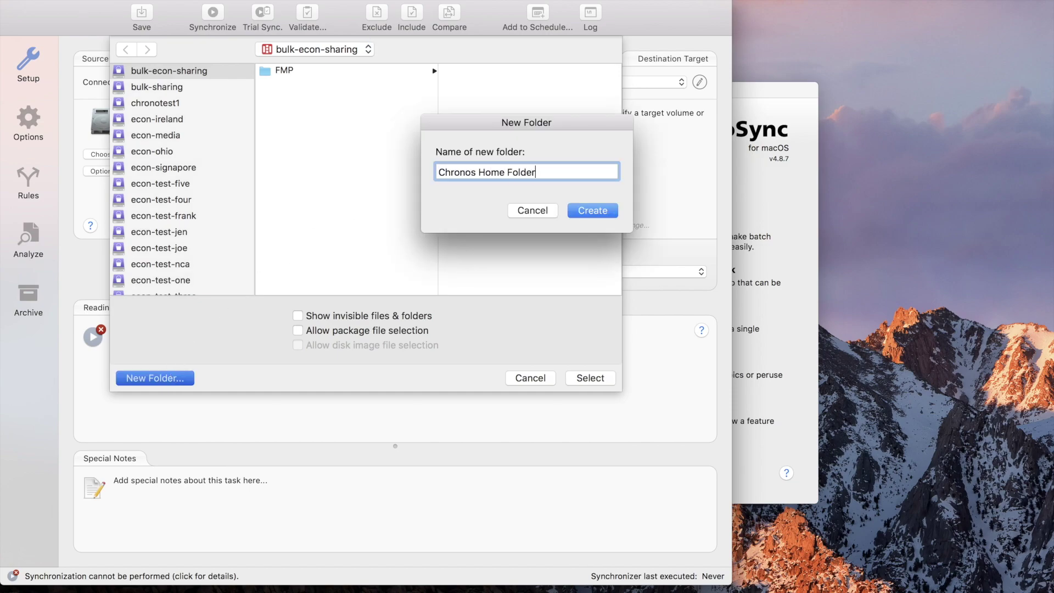
pyautogui.press('Return')
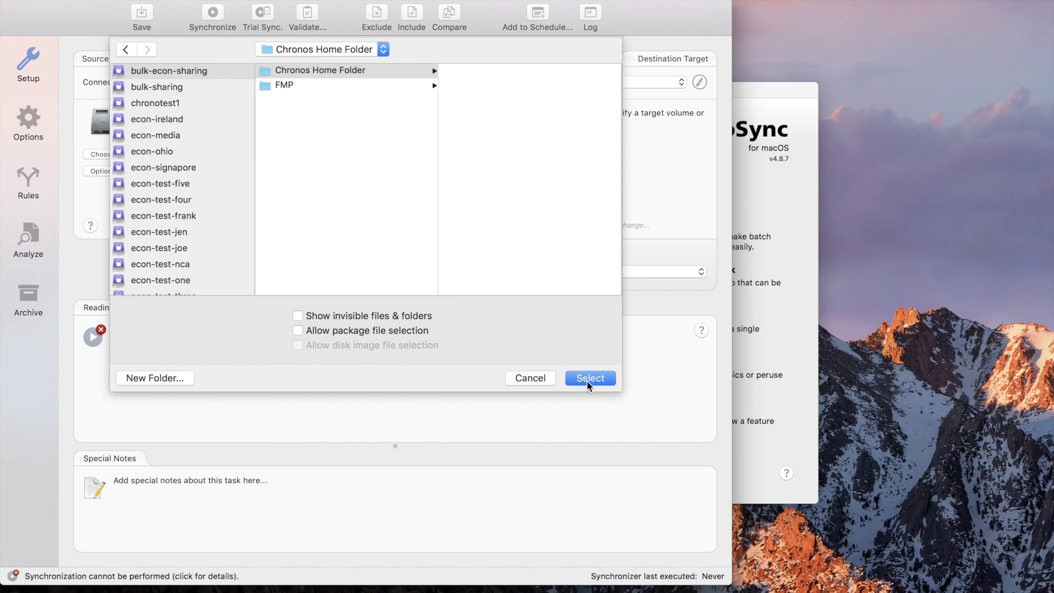
pyautogui.click(587, 380)
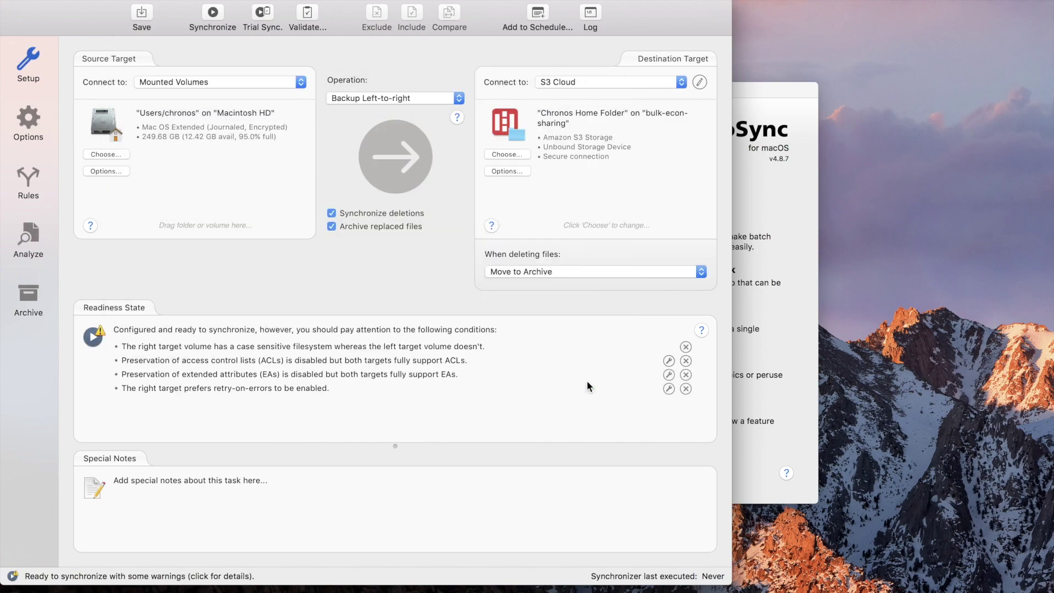
# - Ignore the case-sensitive filesystem warning and enable preserving access control lists
pyautogui.click(685, 347)
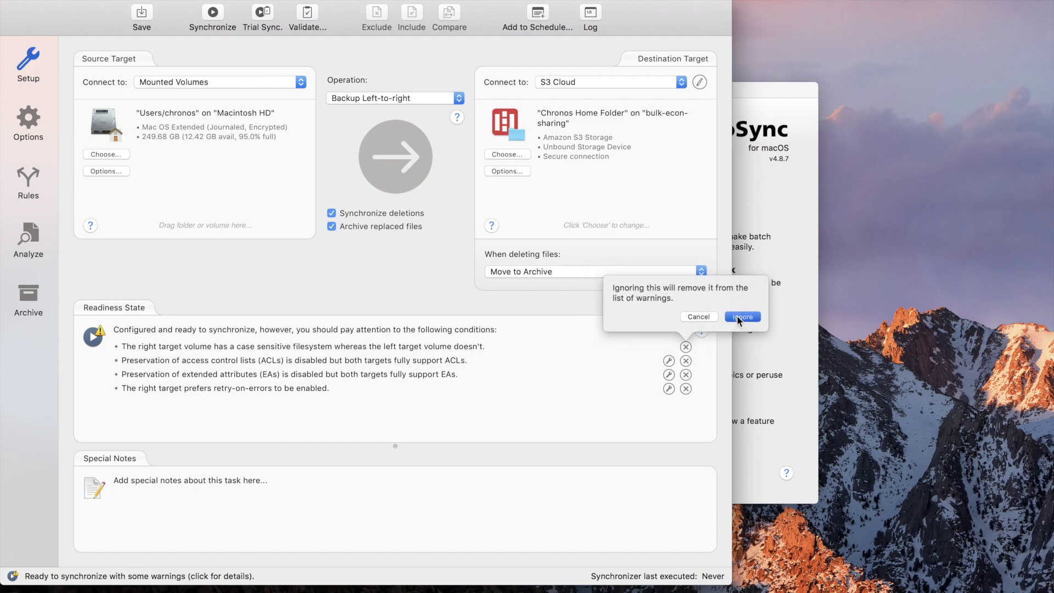
pyautogui.click(737, 315)
pyautogui.click(667, 347)
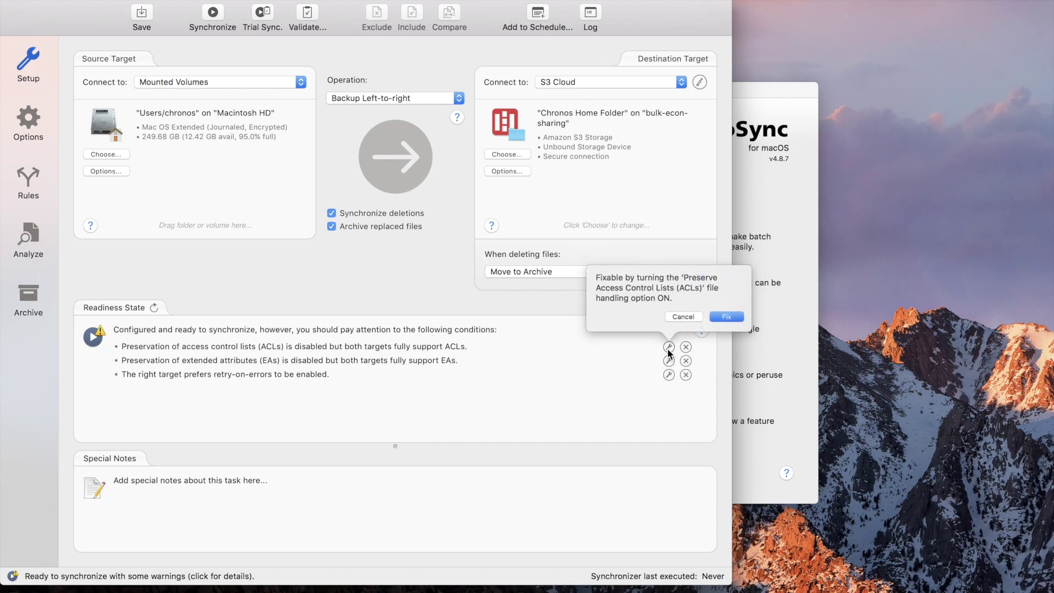
pyautogui.click(726, 316)
# - Fix the extended-attributes warning and enable automatic retry on errors
pyautogui.click(669, 347)
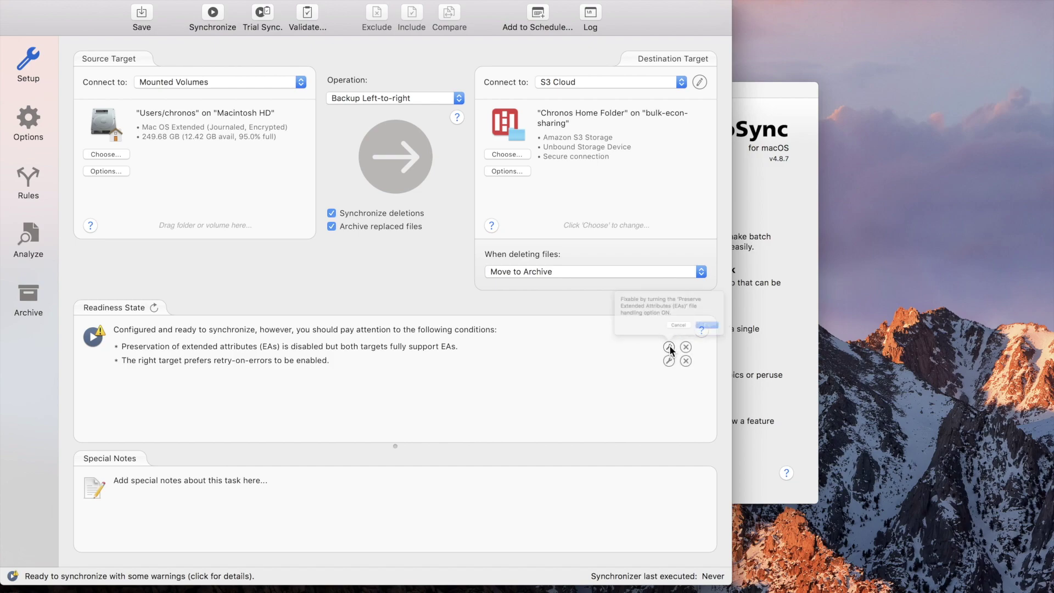
pyautogui.click(729, 316)
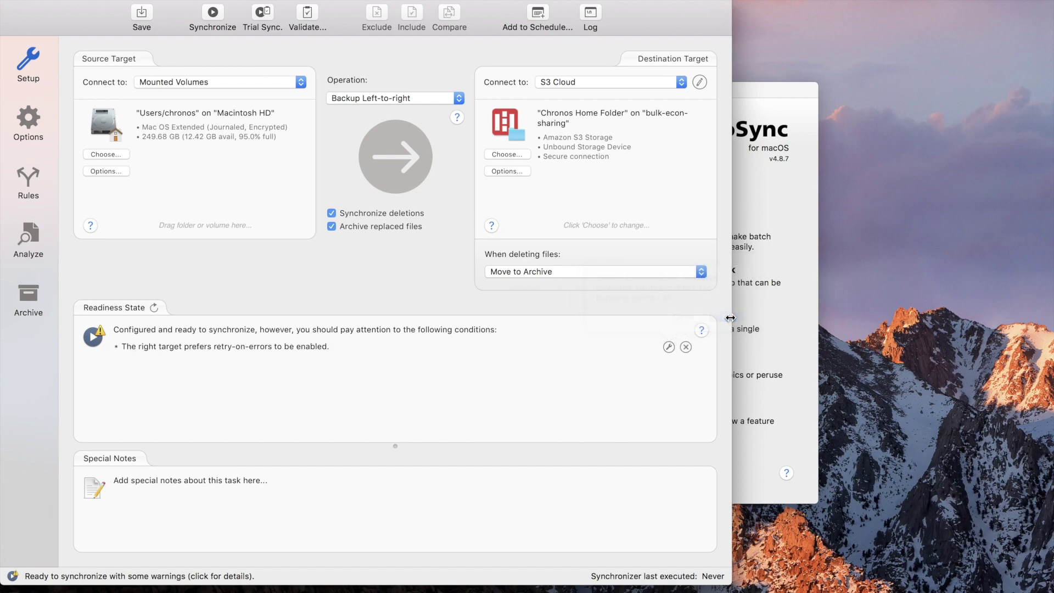
pyautogui.click(669, 346)
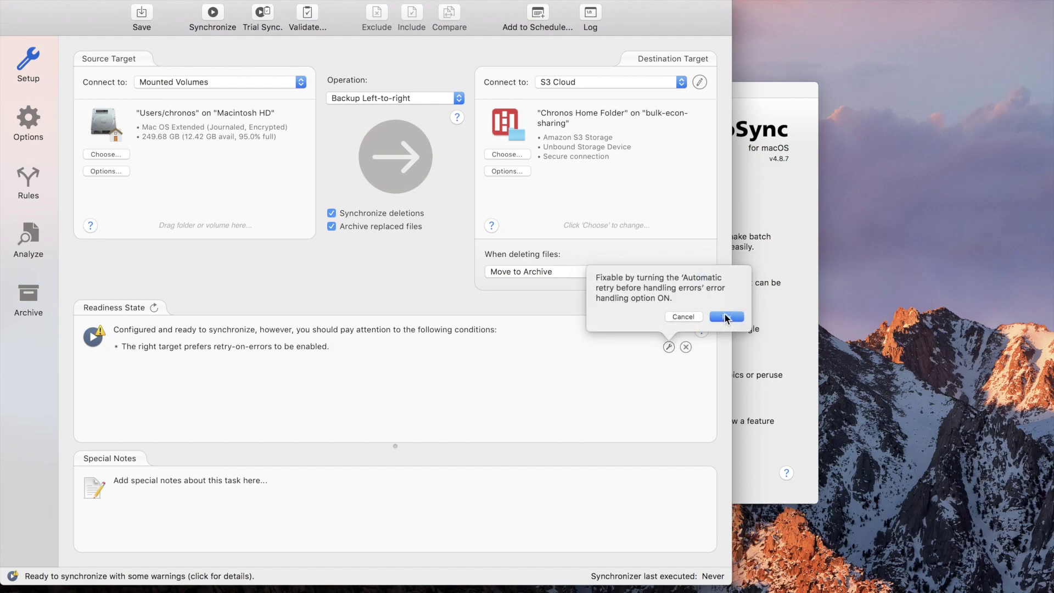
pyautogui.click(725, 317)
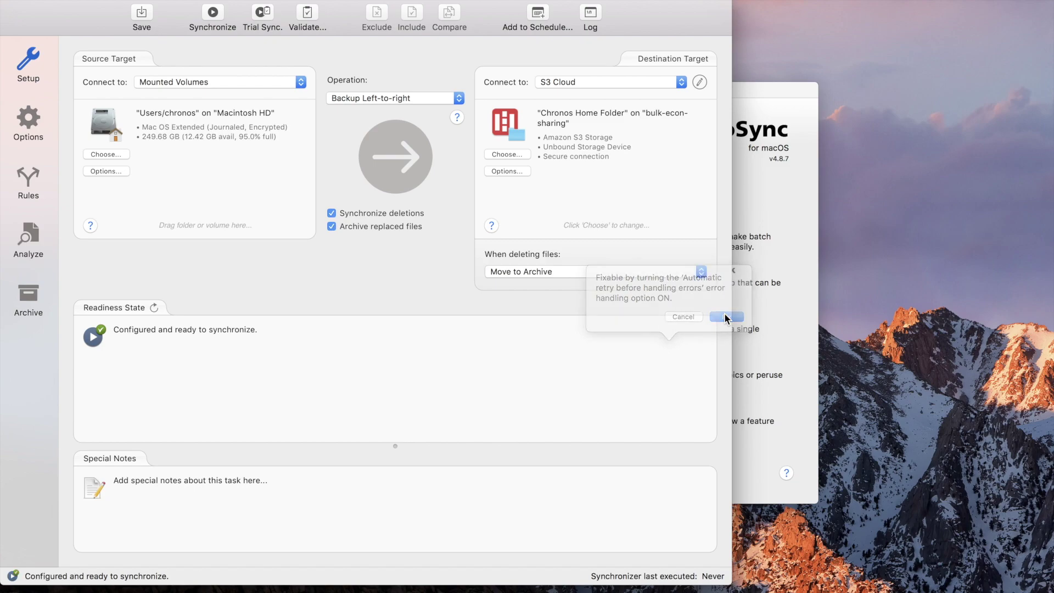
pyautogui.click(34, 115)
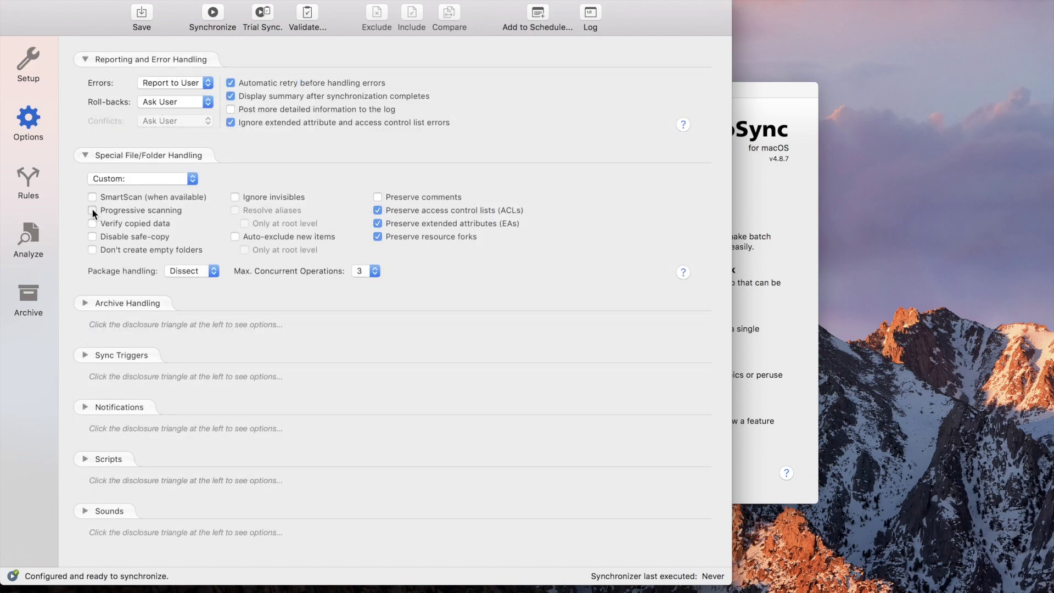
# - Set Max. Concurrent Operations to 8 and synchronize the Cloud backup task
pyautogui.click(366, 273)
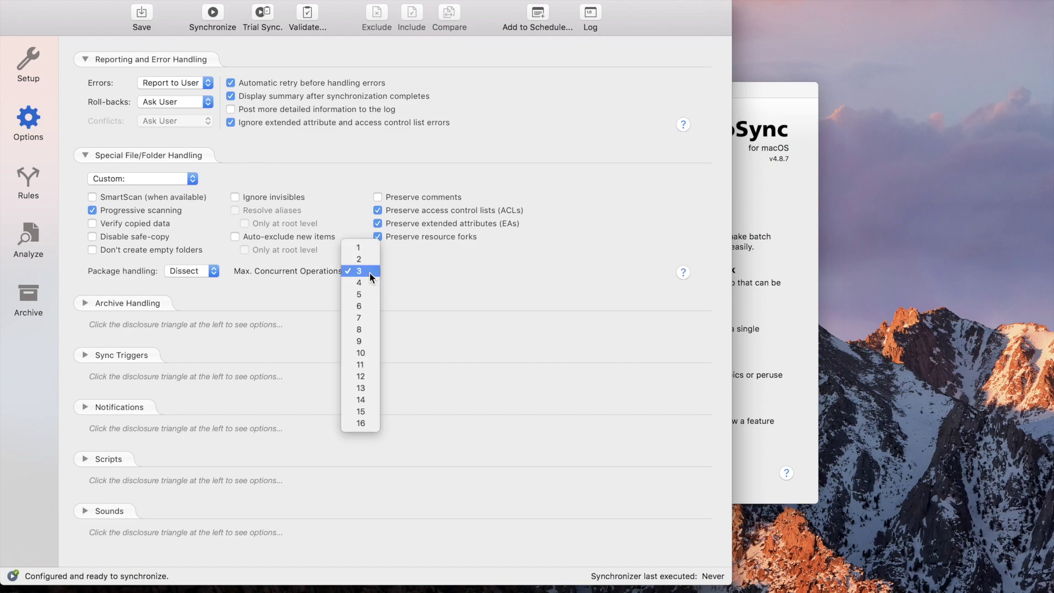
pyautogui.click(368, 330)
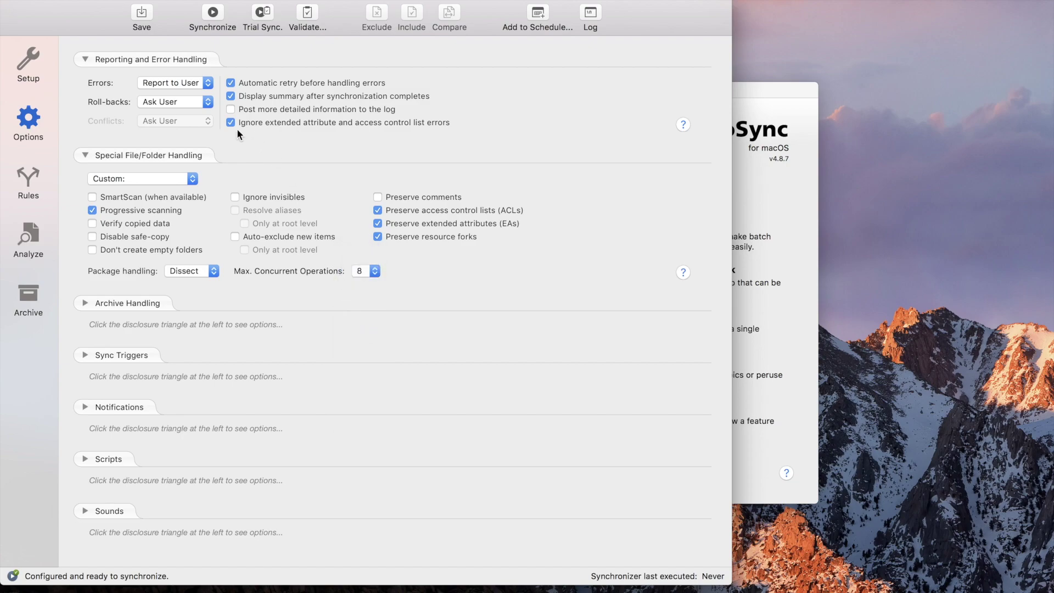
pyautogui.click(212, 13)
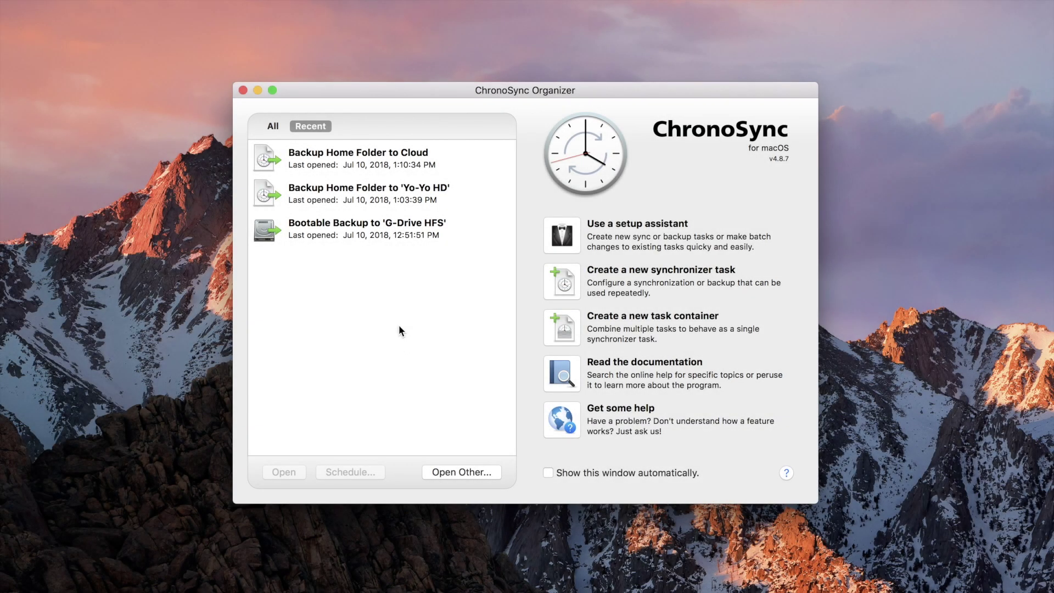
# - Open the Yo-Yo HD backup task, then select the Bootable Backup to 'G-Drive HFS' task
pyautogui.rightClick(395, 197)
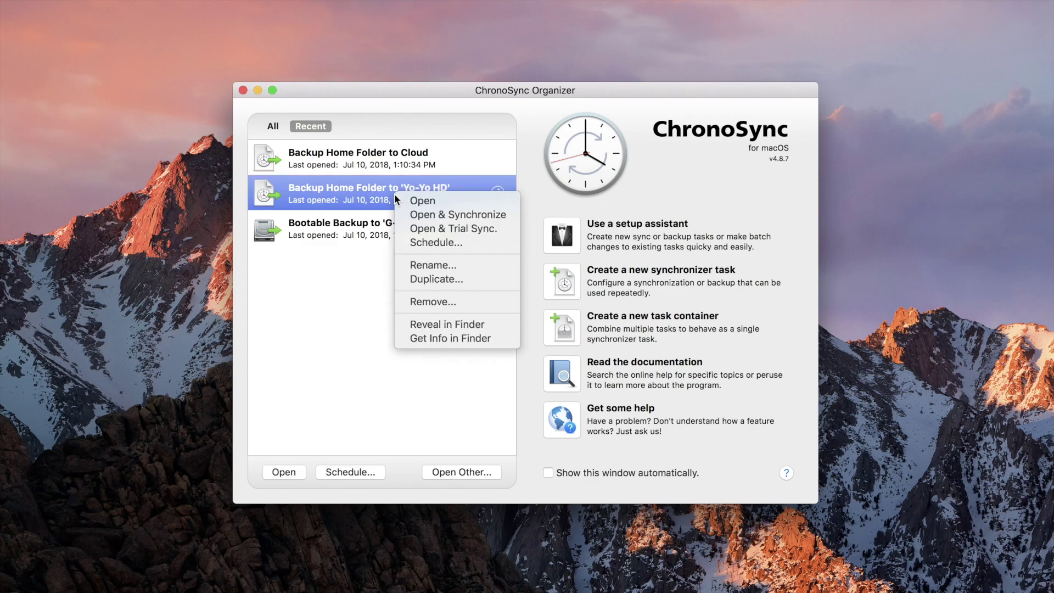
pyautogui.click(418, 202)
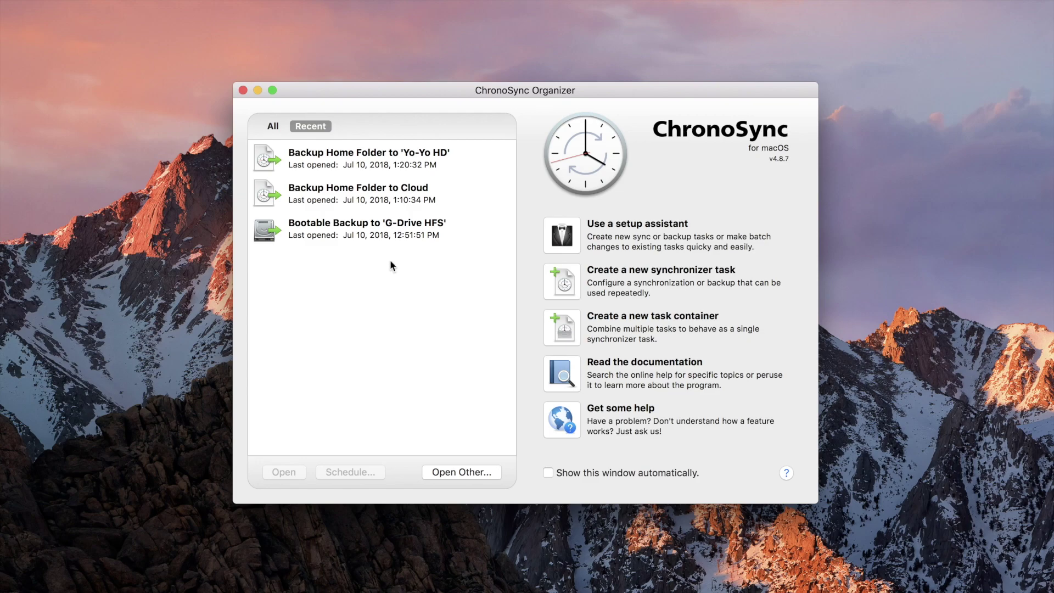
pyautogui.click(382, 230)
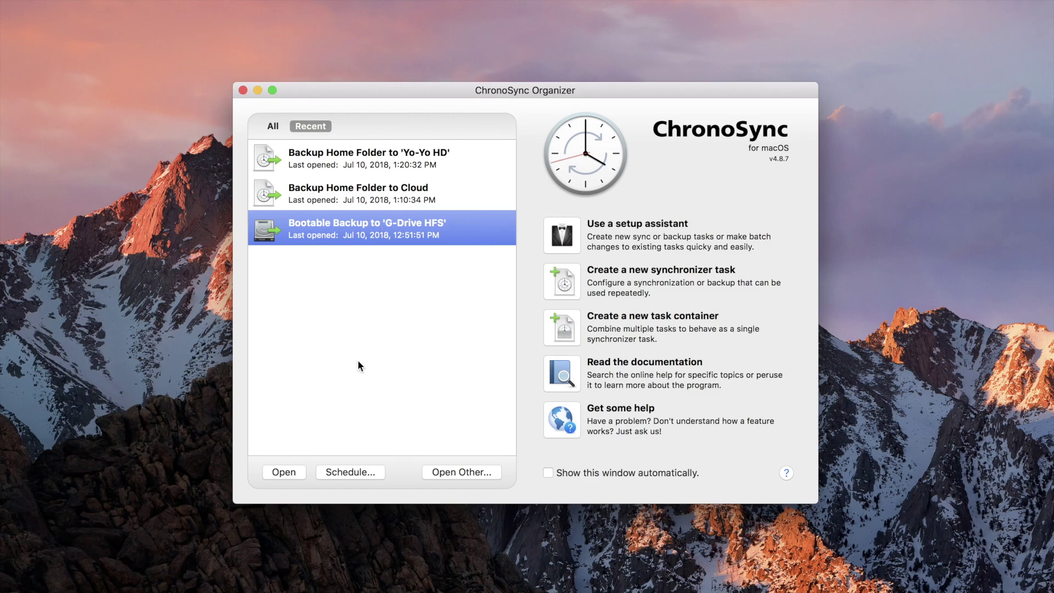
# - Schedule the bootable backup with an Advanced Interval, daily at 5:00 PM
pyautogui.click(355, 473)
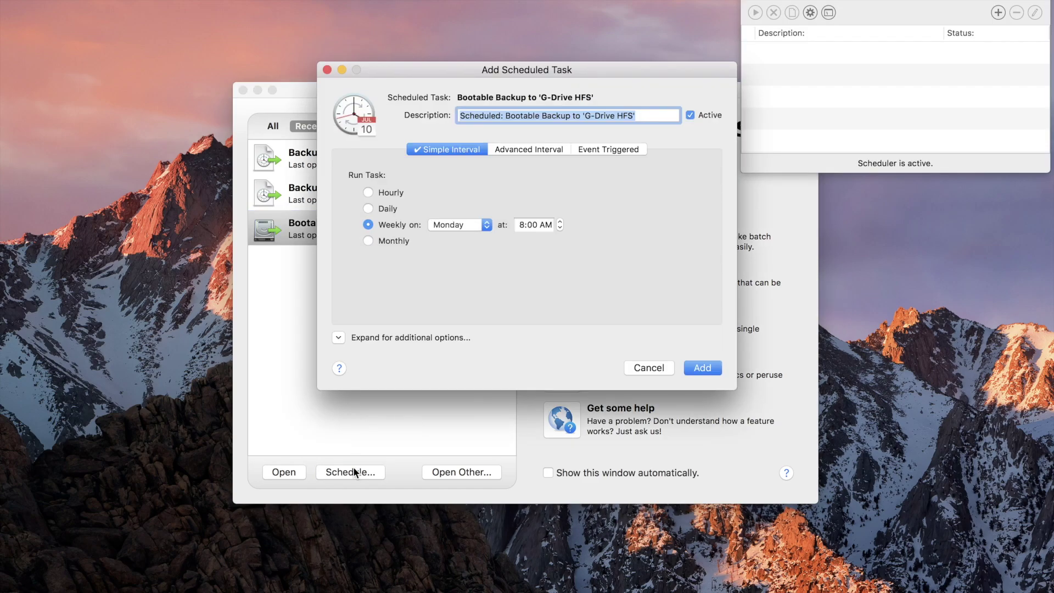
pyautogui.click(521, 153)
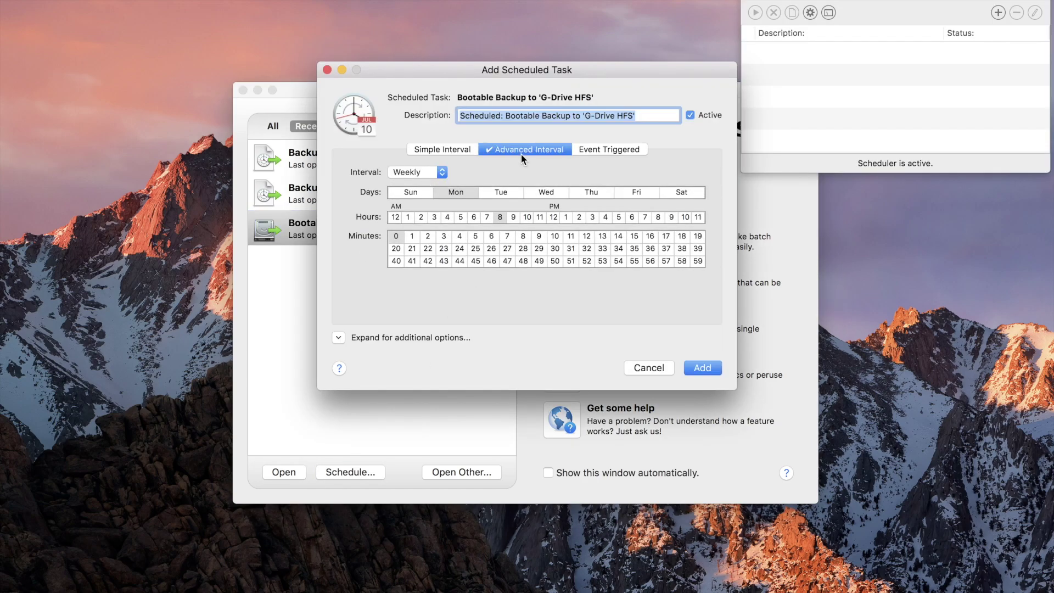
pyautogui.click(437, 172)
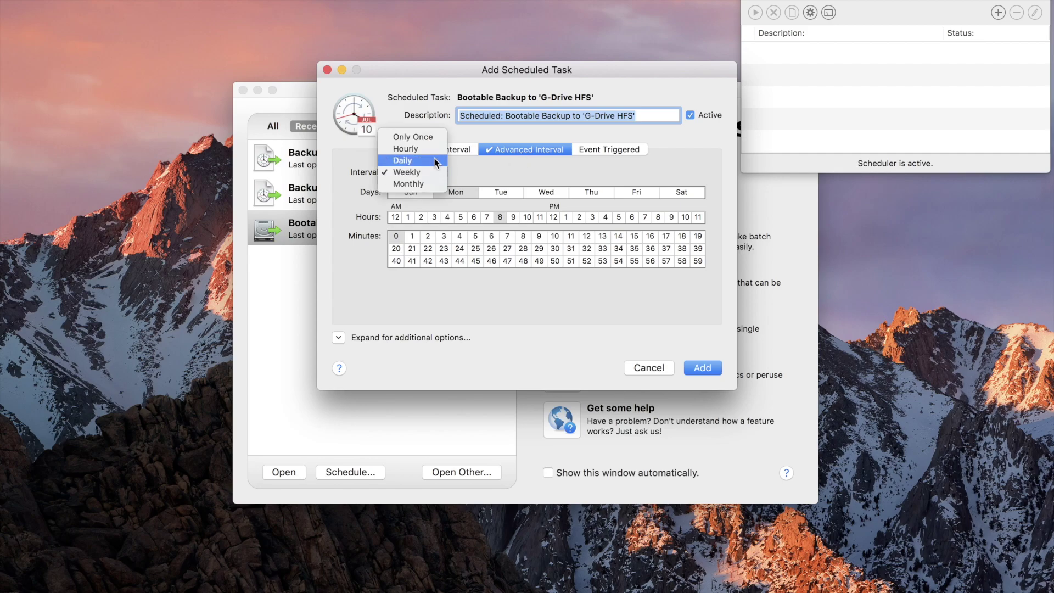
pyautogui.click(434, 160)
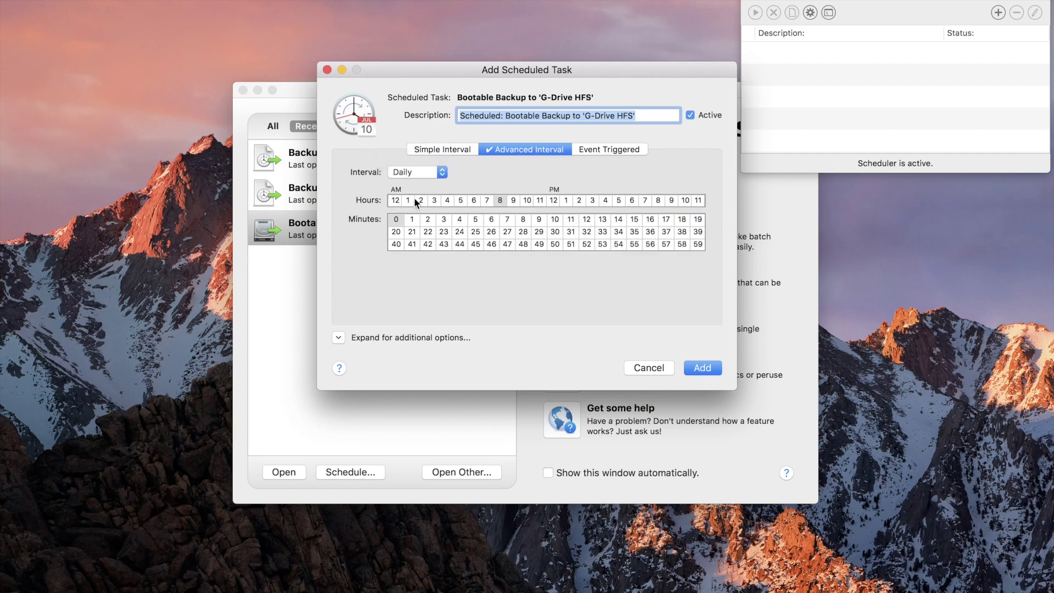
pyautogui.click(553, 200)
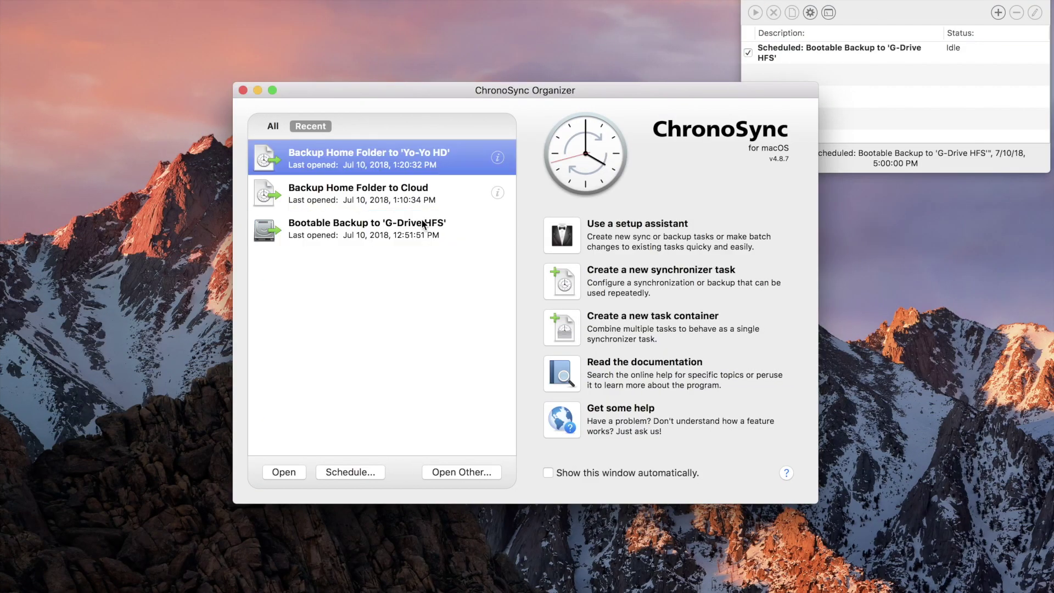
# - Add an Advanced Interval schedule for the Yo-Yo HD backup: Mondays and Wednesdays at 10 PM
pyautogui.click(366, 467)
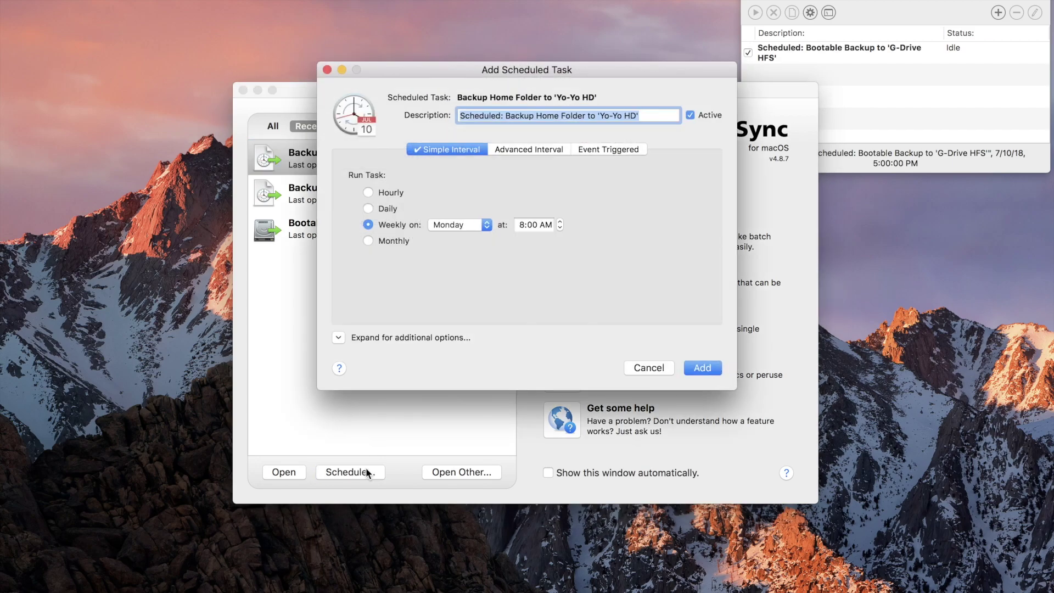
pyautogui.click(524, 149)
pyautogui.click(548, 194)
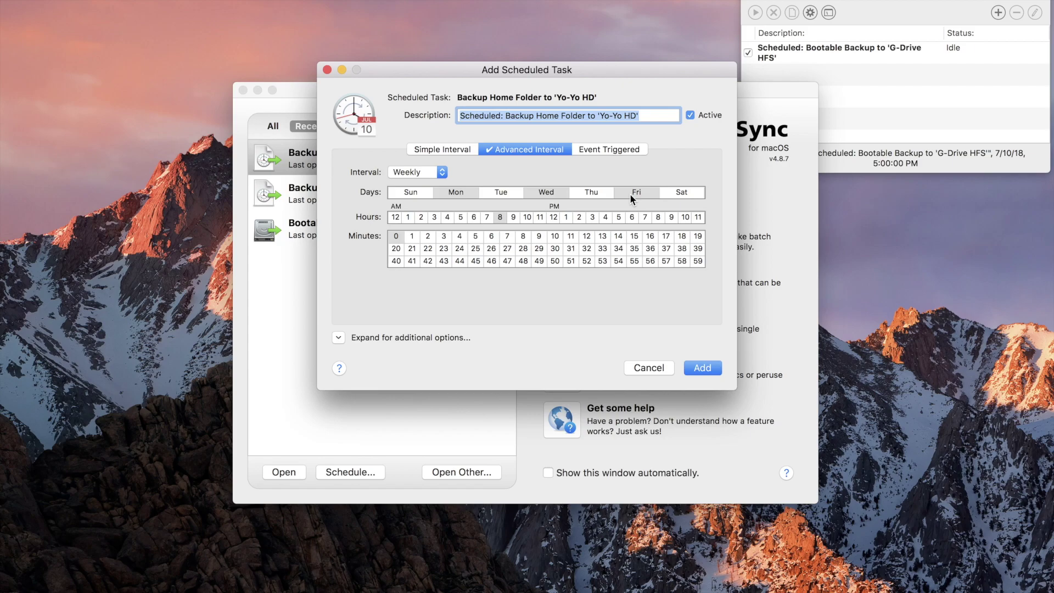
pyautogui.click(681, 217)
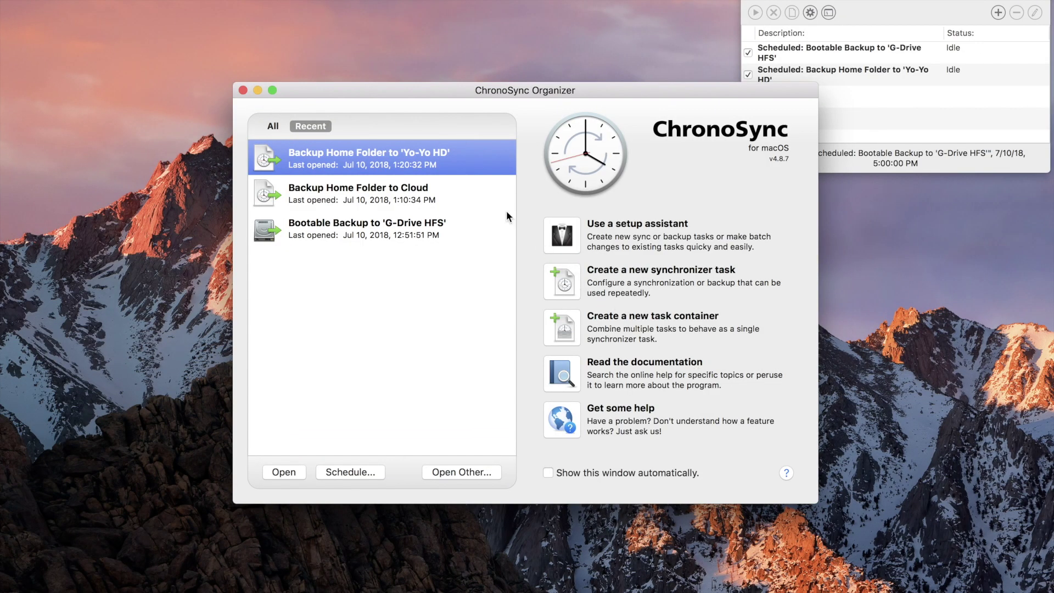
pyautogui.click(464, 191)
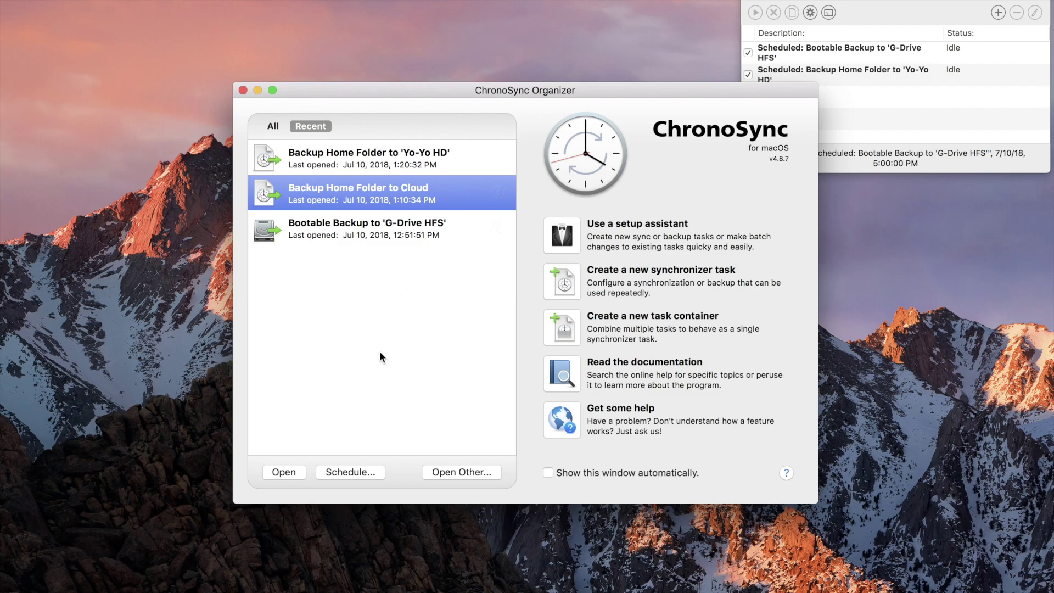
# - Add a daily 1:00 AM schedule for 'Backup Home Folder to Cloud' with a 9:00 AM abort limit
pyautogui.click(358, 472)
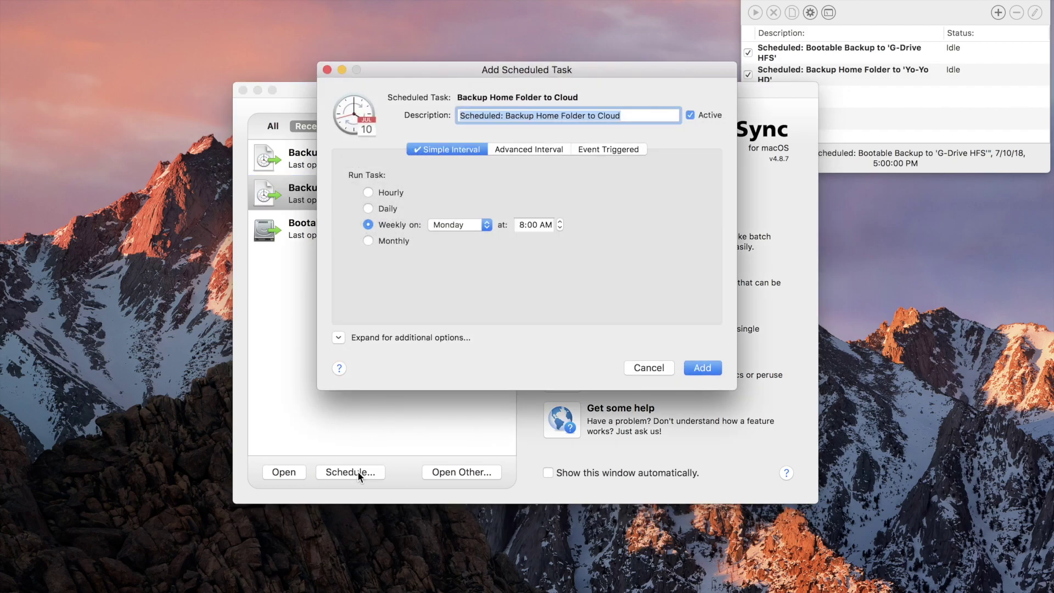
pyautogui.click(368, 208)
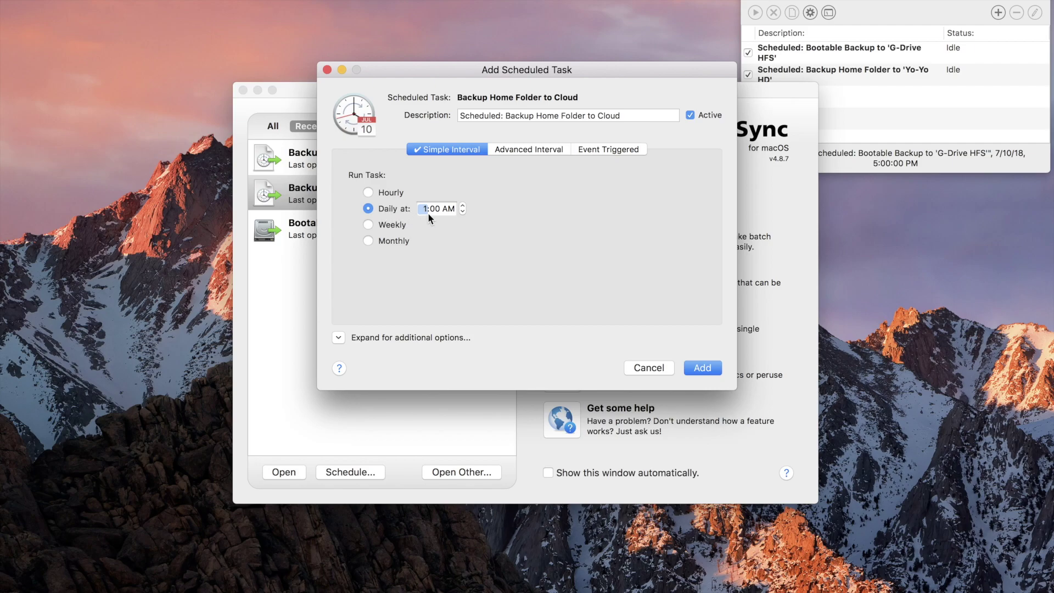
pyautogui.click(338, 337)
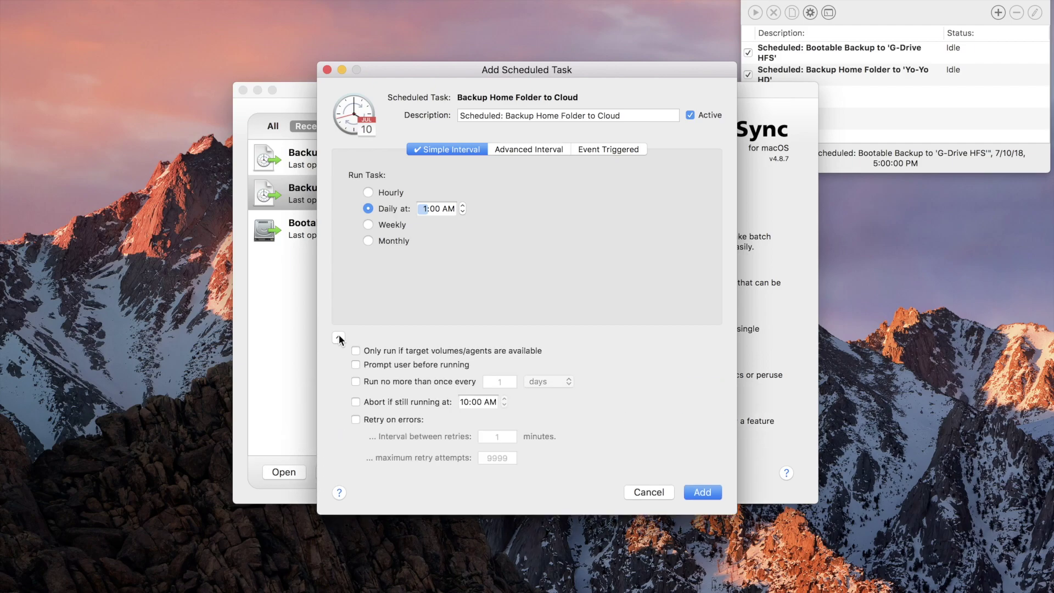
pyautogui.click(356, 402)
pyautogui.click(701, 491)
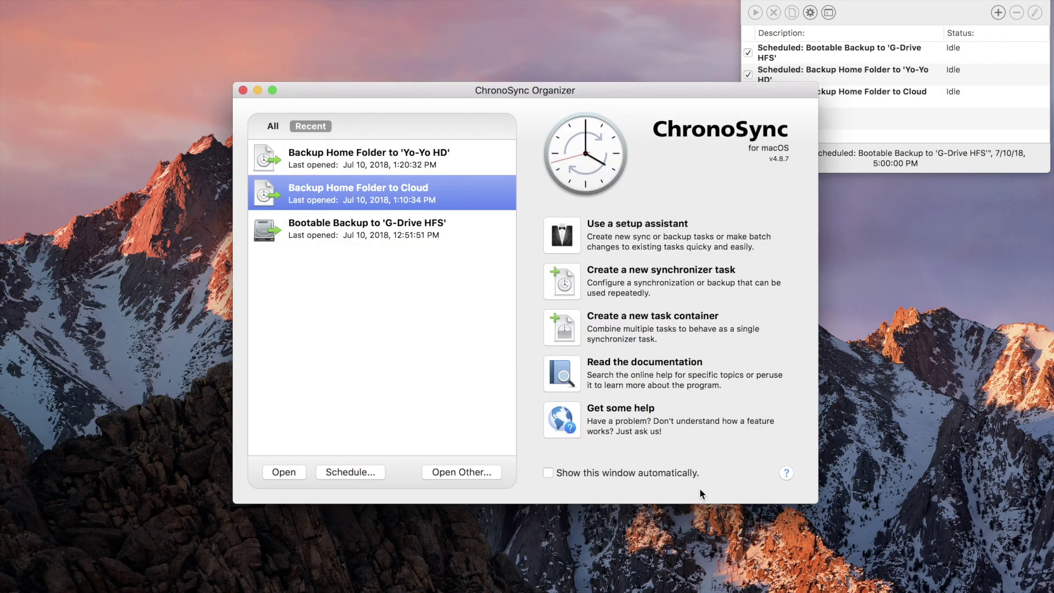